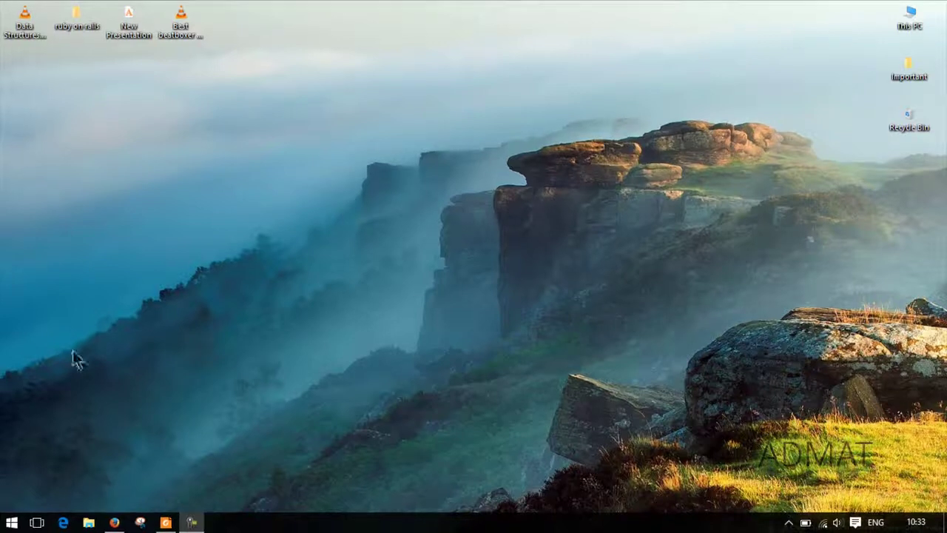
# - Launch Word 2016, create a blank document and zoom in on the empty page
pyautogui.click(11, 522)
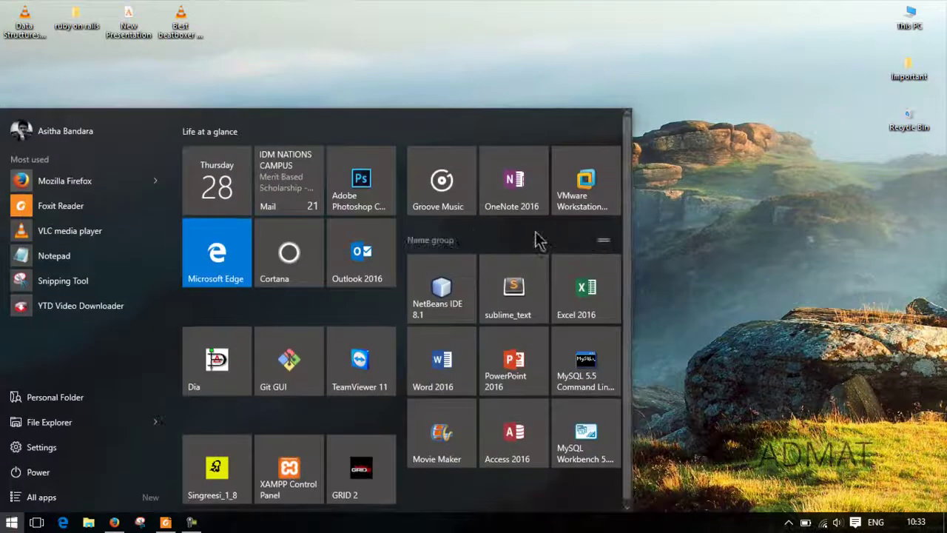
pyautogui.click(413, 361)
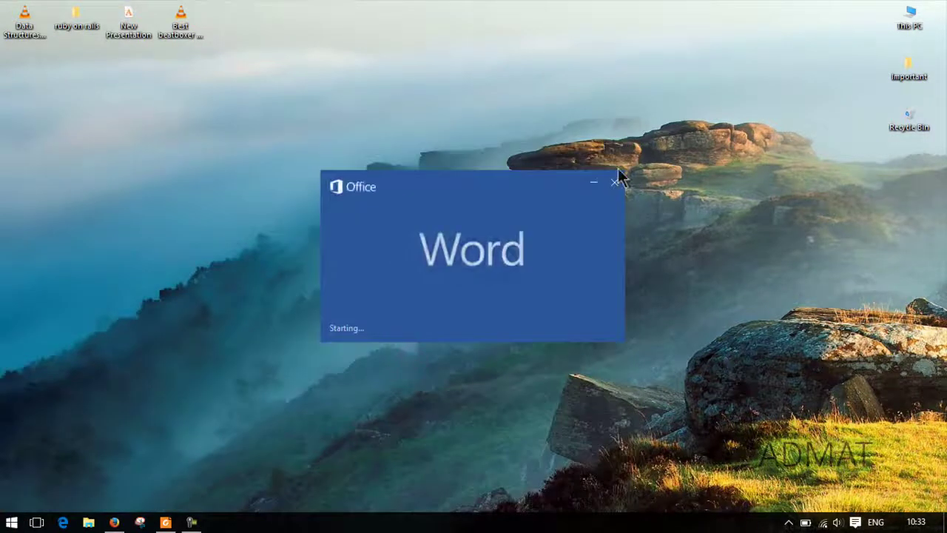
pyautogui.click(391, 185)
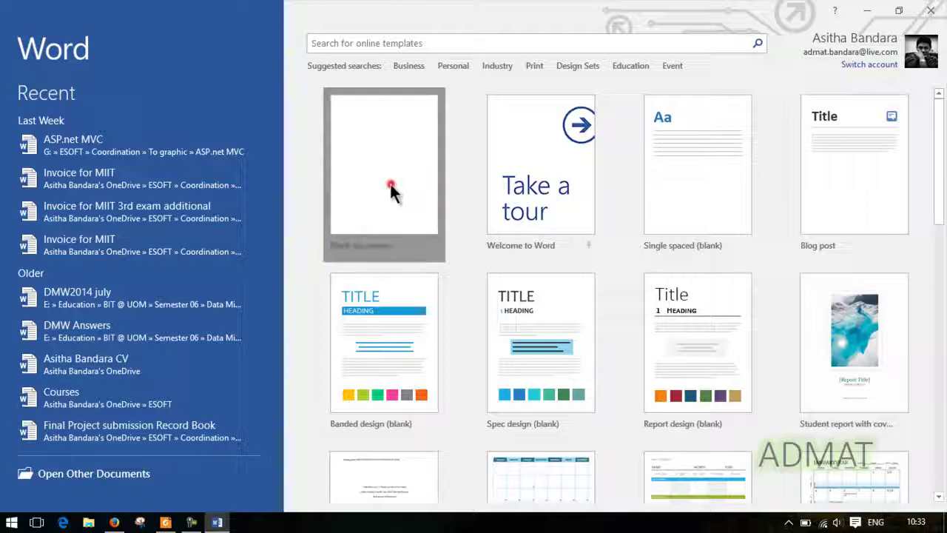
pyautogui.click(344, 181)
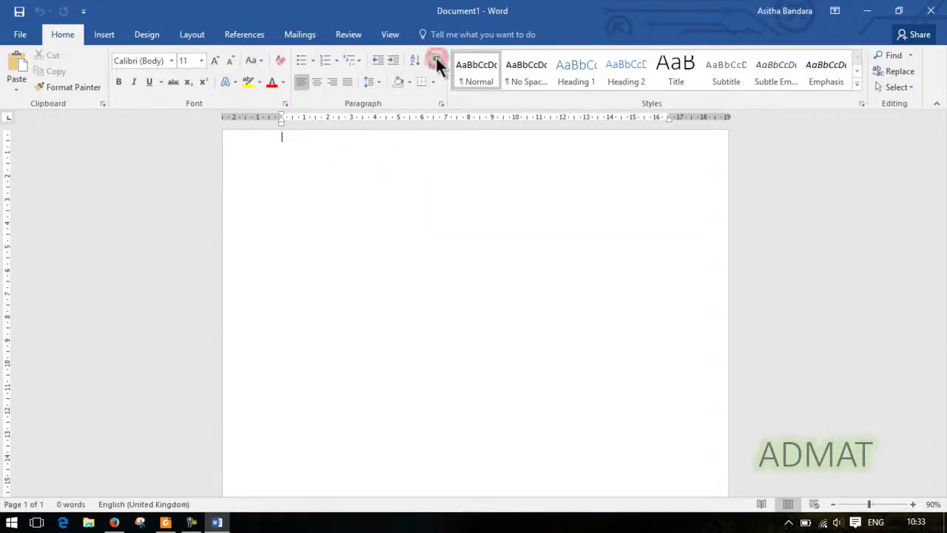
pyautogui.click(356, 182)
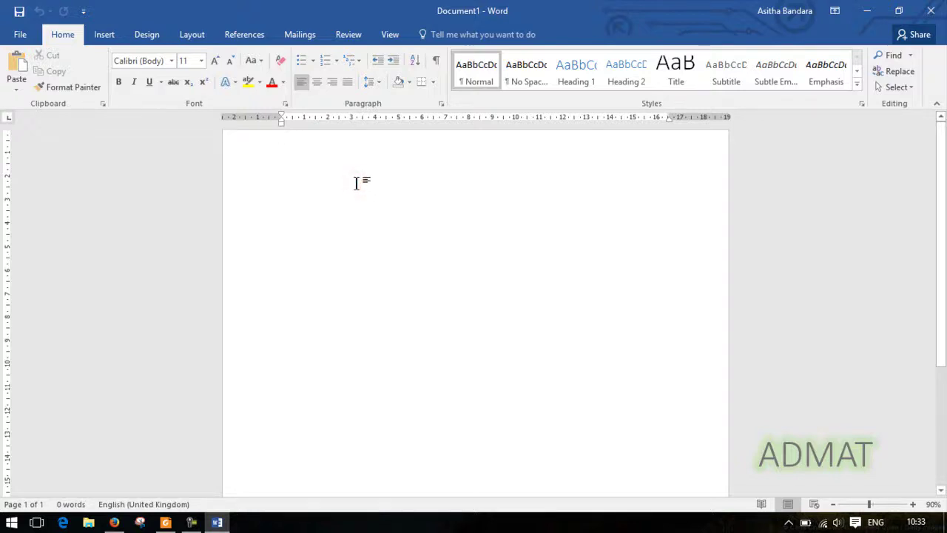
pyautogui.click(882, 503)
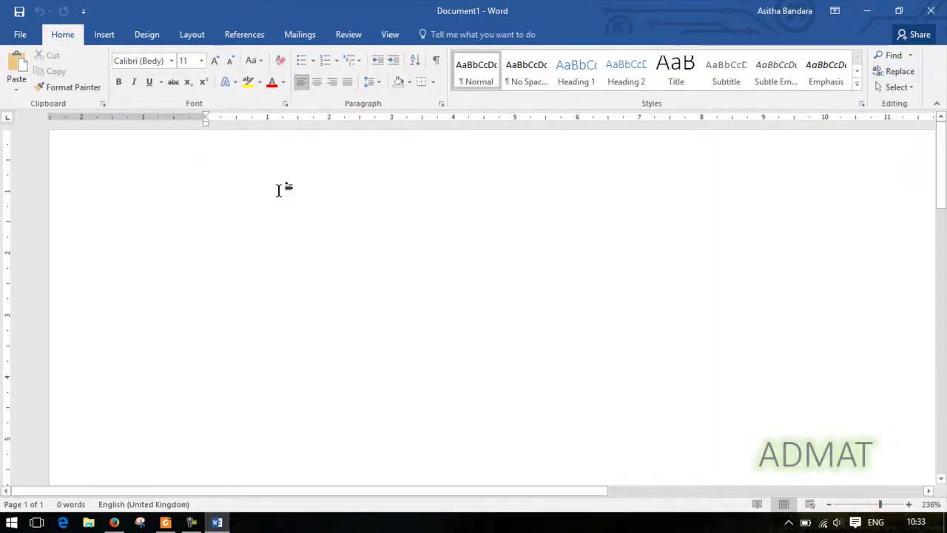
# - Enter =rand(100) on the empty page to generate pages of sample paragraphs
pyautogui.write('=rand')
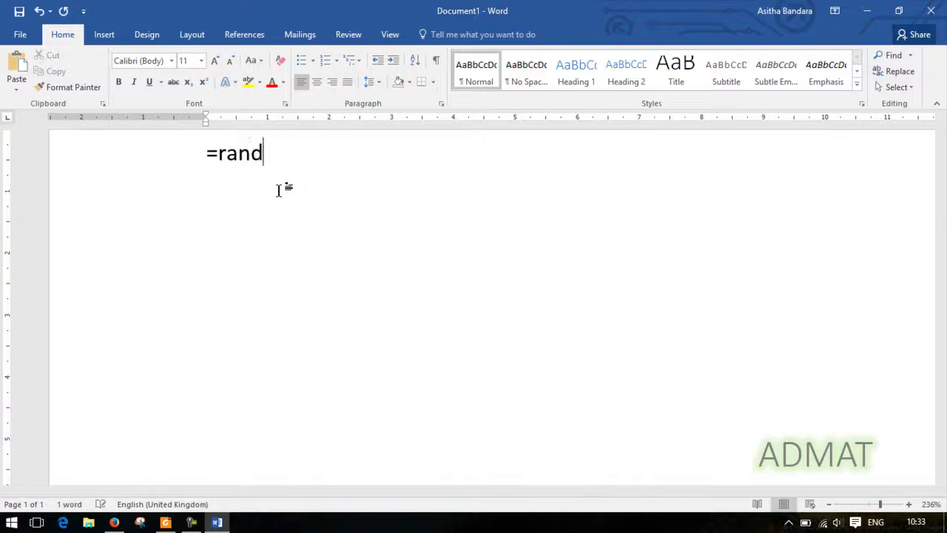
pyautogui.write('()')
pyautogui.press('Left')
pyautogui.write('1000')
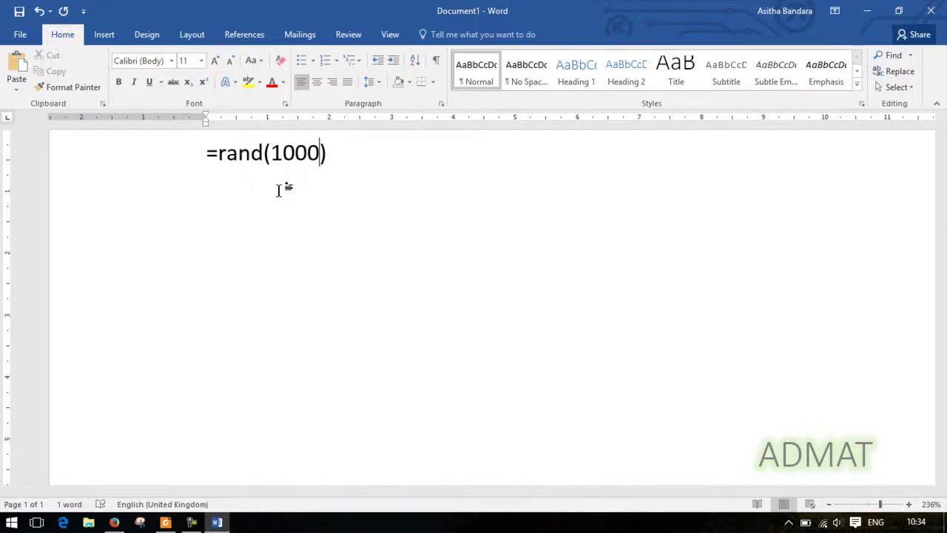
pyautogui.press('BackSpace')
pyautogui.click(341, 156)
pyautogui.press('Return')
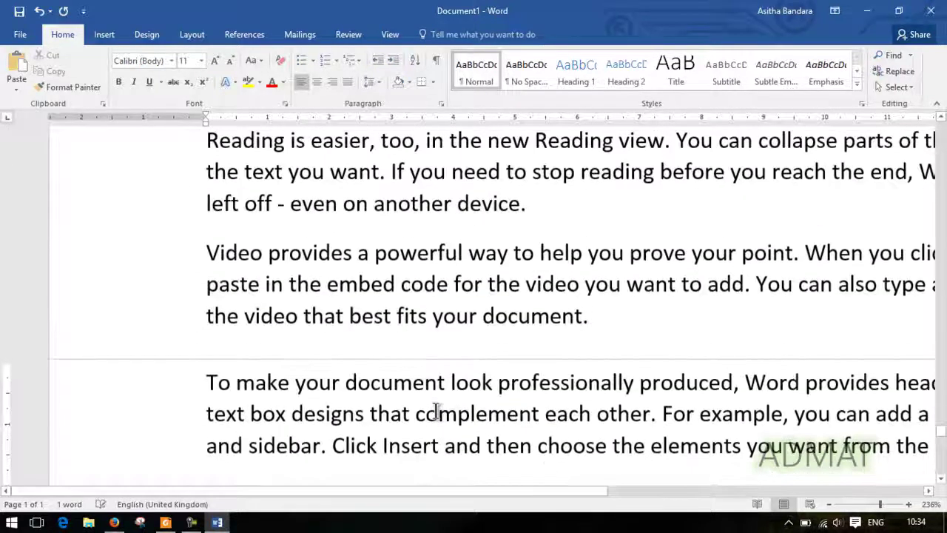
pyautogui.click(473, 363)
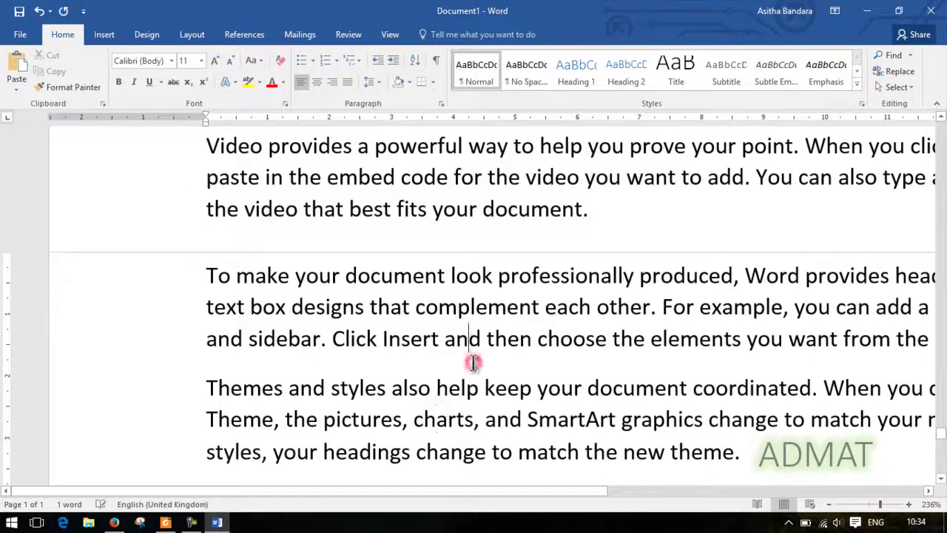
pyautogui.click(367, 37)
# - Preview all nine pages in One Page and Multiple Pages views, then zoom back to about 96%
pyautogui.click(389, 35)
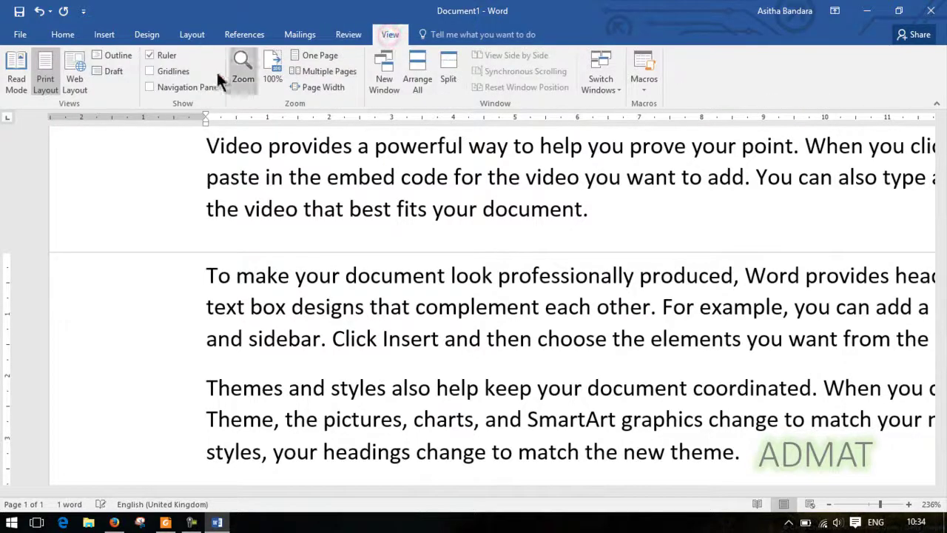
pyautogui.click(318, 54)
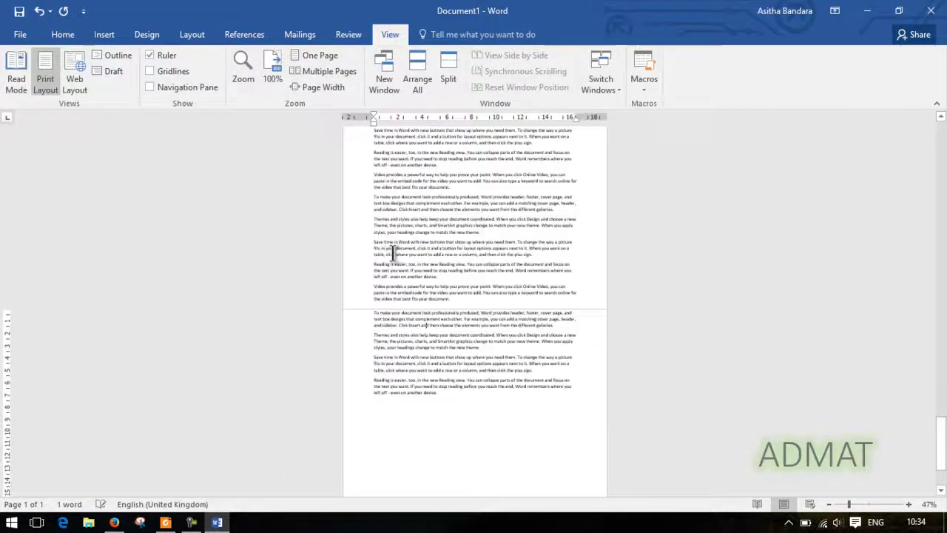
pyautogui.click(315, 72)
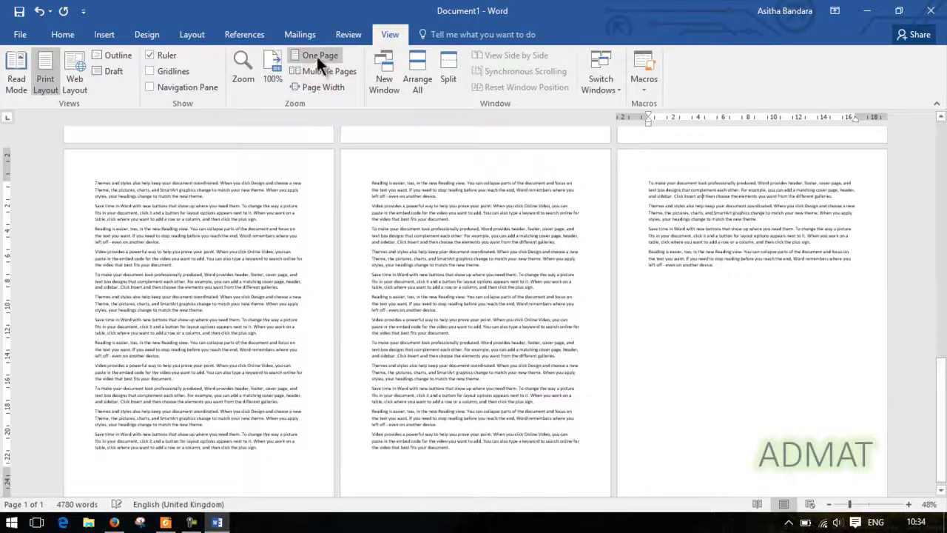
pyautogui.scroll(-3, 355, 166)
pyautogui.scroll(3, 355, 167)
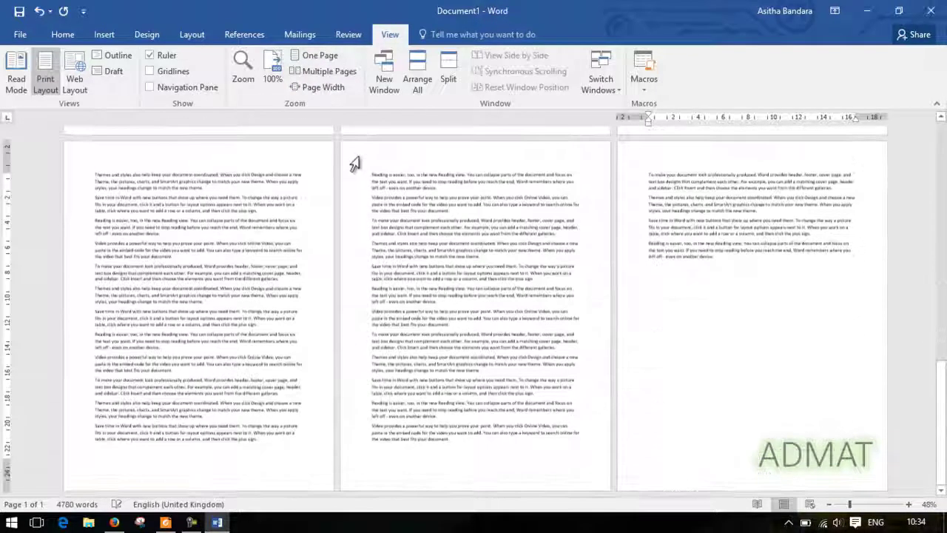
pyautogui.click(854, 328)
pyautogui.click(808, 296)
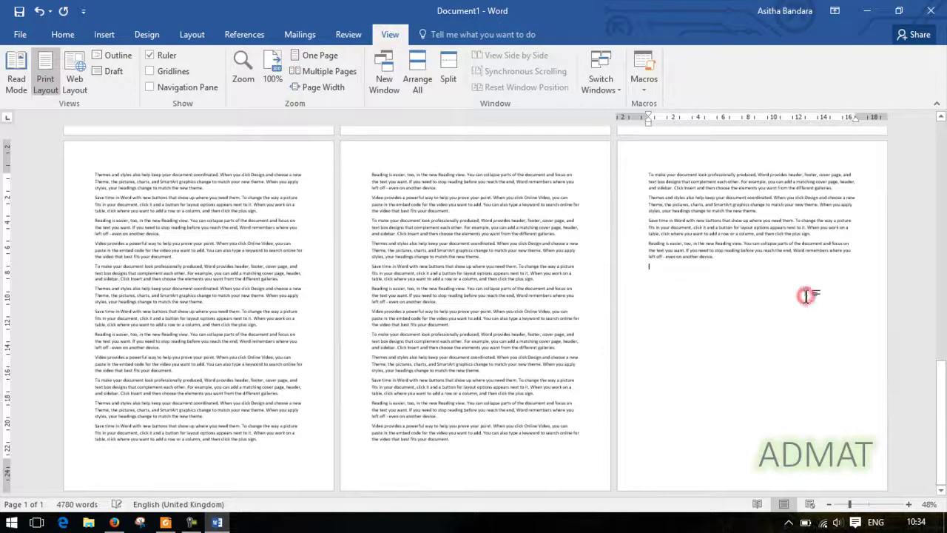
pyautogui.scroll(-5, 808, 296)
pyautogui.scroll(5, 807, 296)
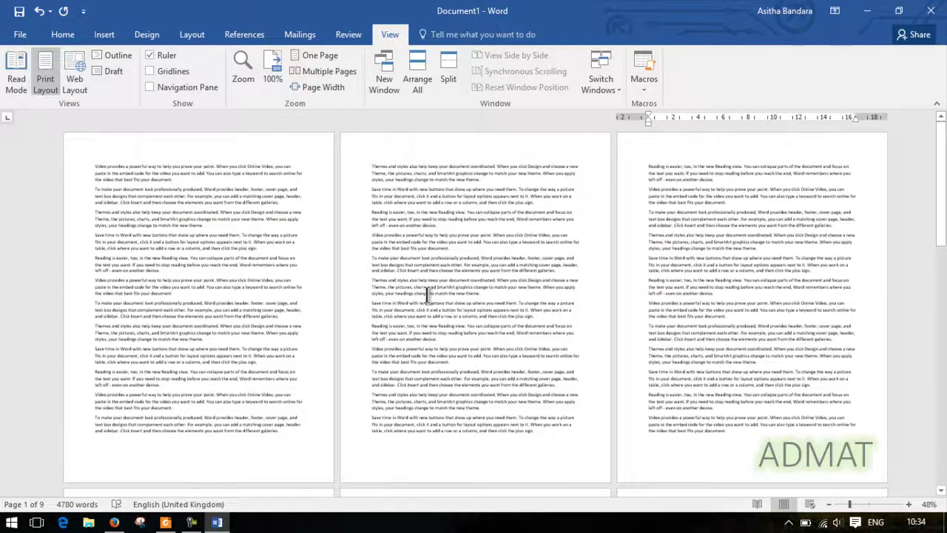
pyautogui.click(222, 146)
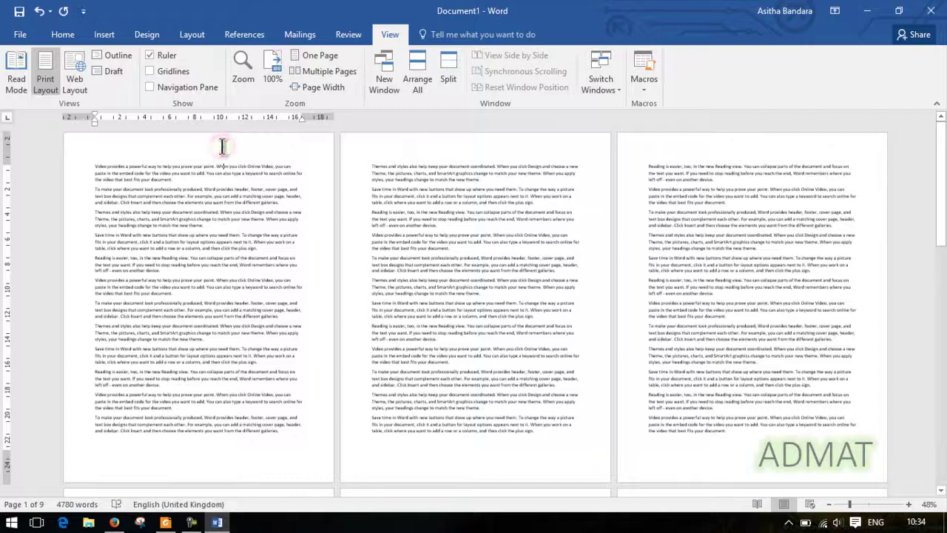
pyautogui.click(867, 504)
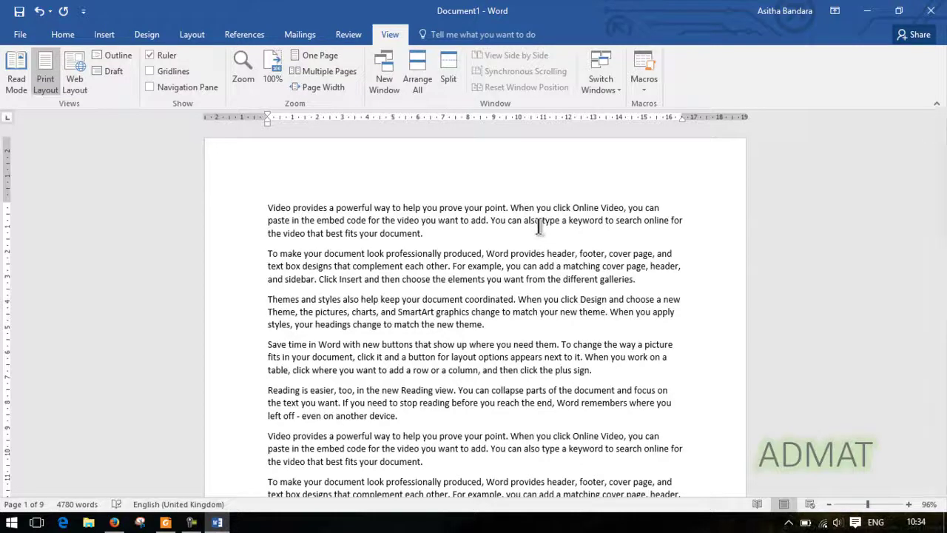
# - Look over the Layout tab's Breaks list, then place the caret after page 3's final 'document.'
pyautogui.click(193, 36)
pyautogui.click(172, 56)
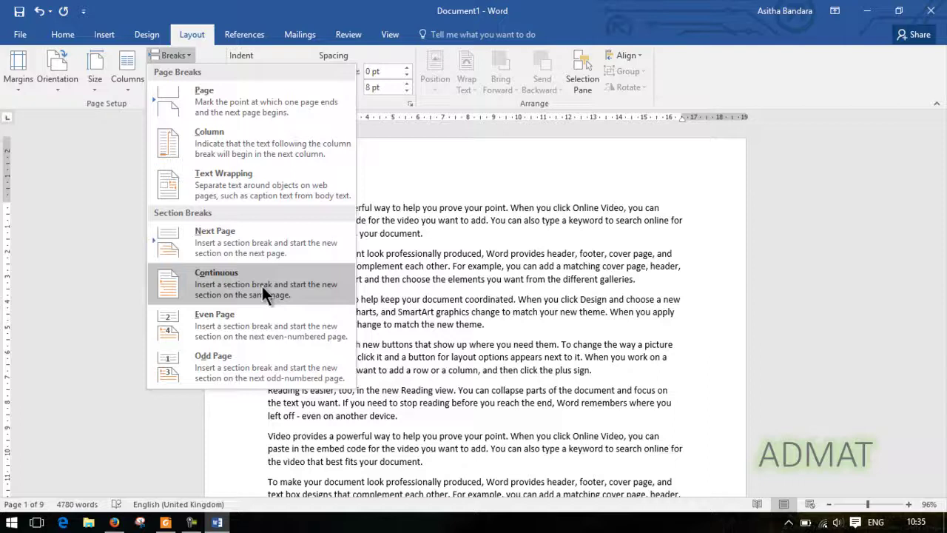
pyautogui.click(429, 251)
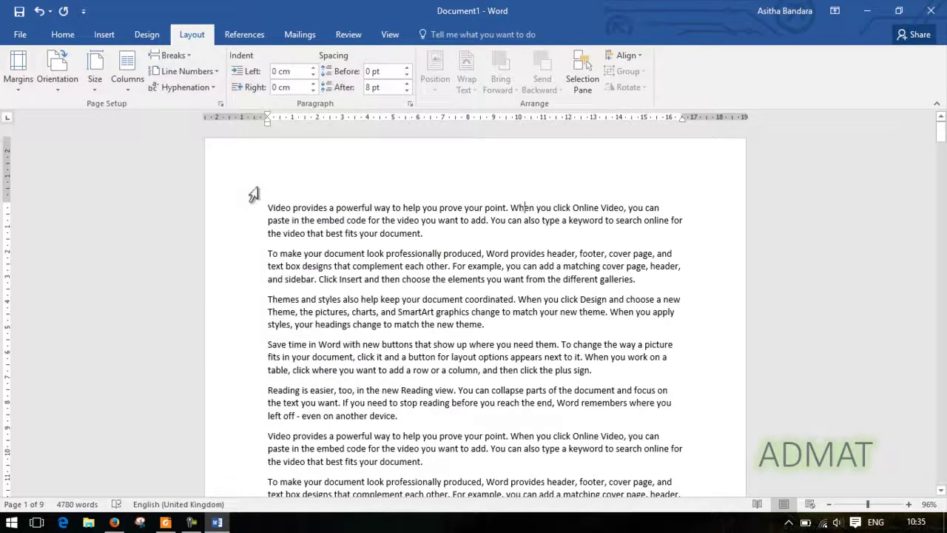
pyautogui.scroll(-15, 286, 204)
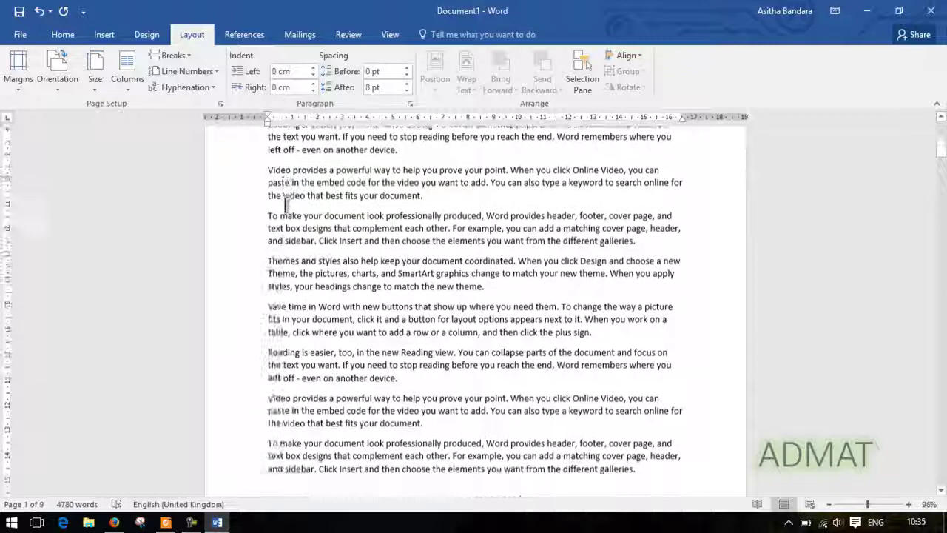
pyautogui.scroll(-15, 285, 204)
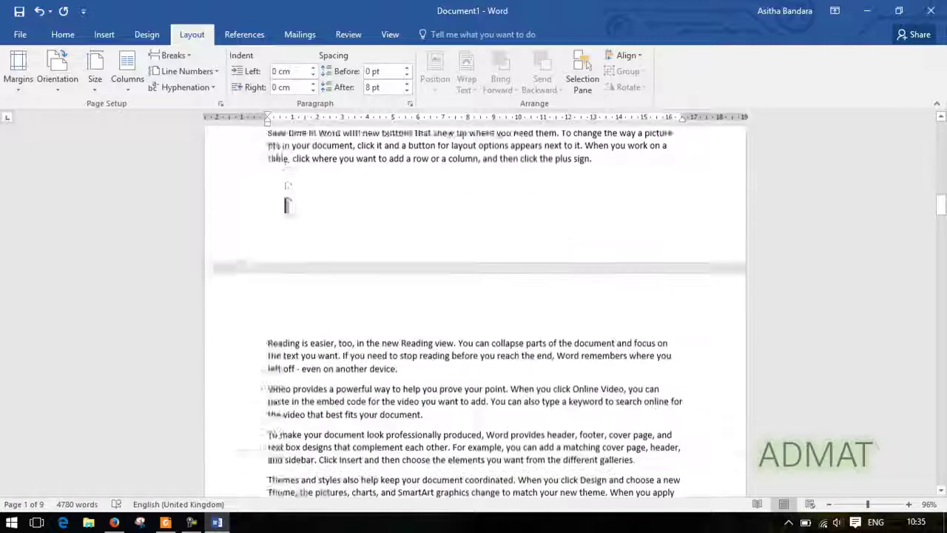
pyautogui.scroll(-6, 286, 204)
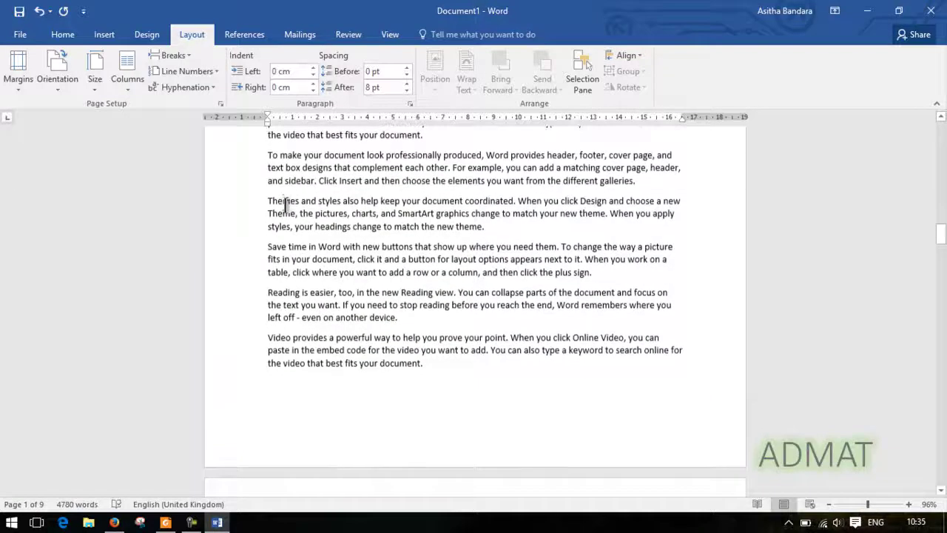
pyautogui.click(465, 374)
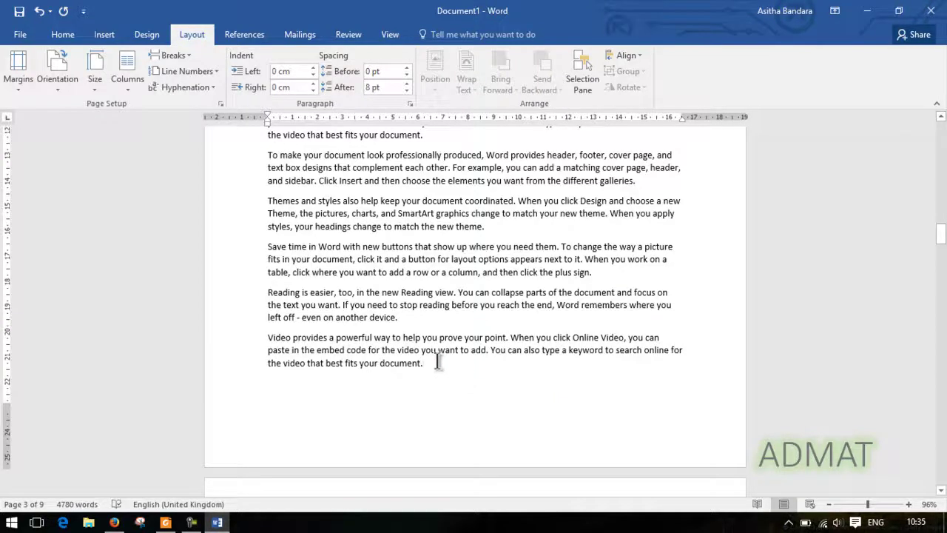
# - Insert a Next Page section break after page 3's last paragraph
pyautogui.click(176, 56)
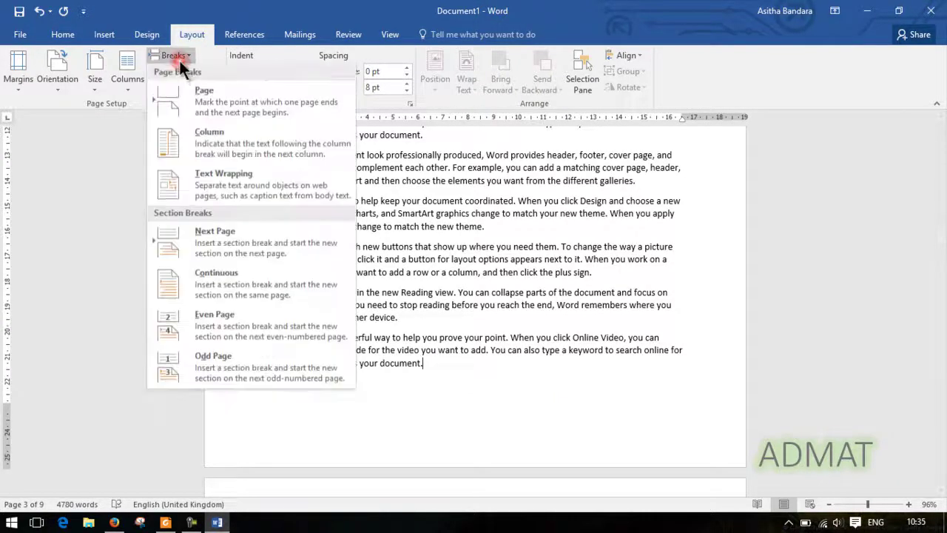
pyautogui.click(254, 232)
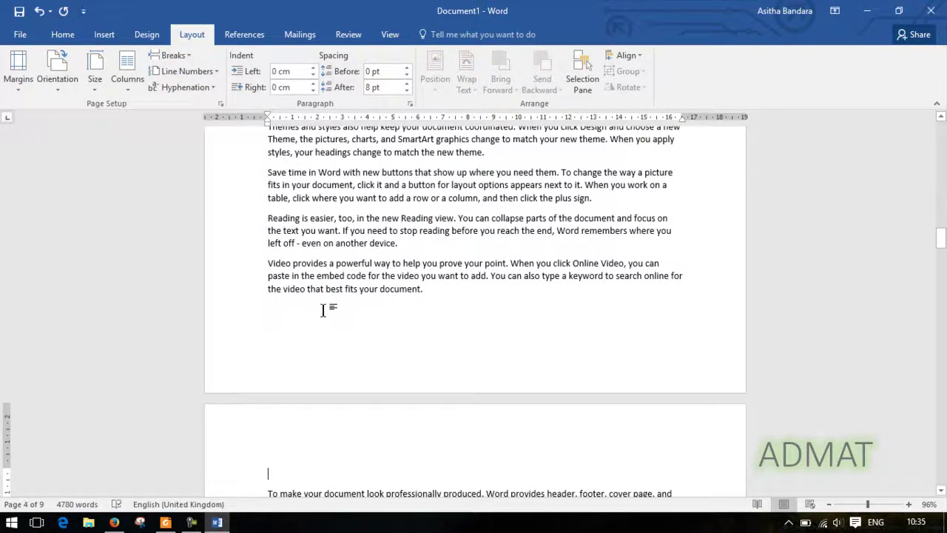
pyautogui.scroll(-1, 323, 310)
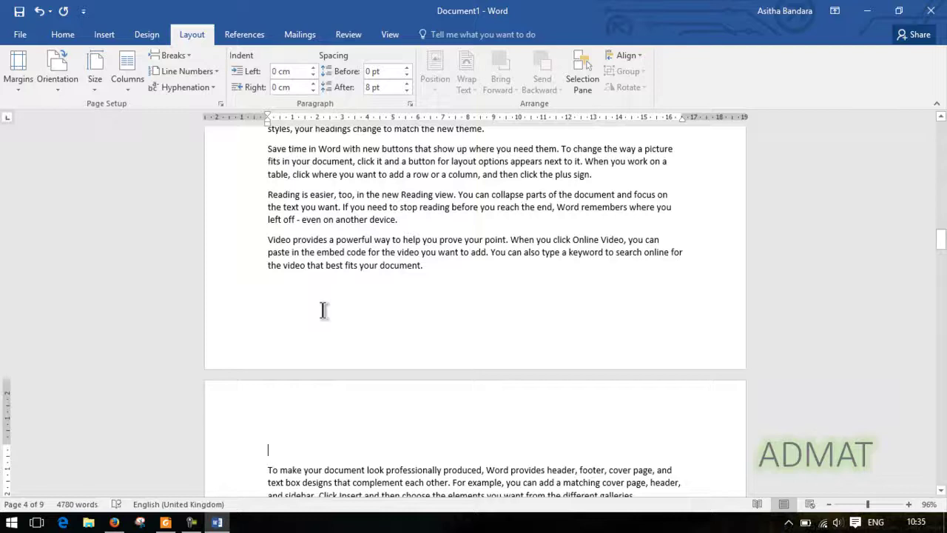
pyautogui.scroll(-1, 323, 309)
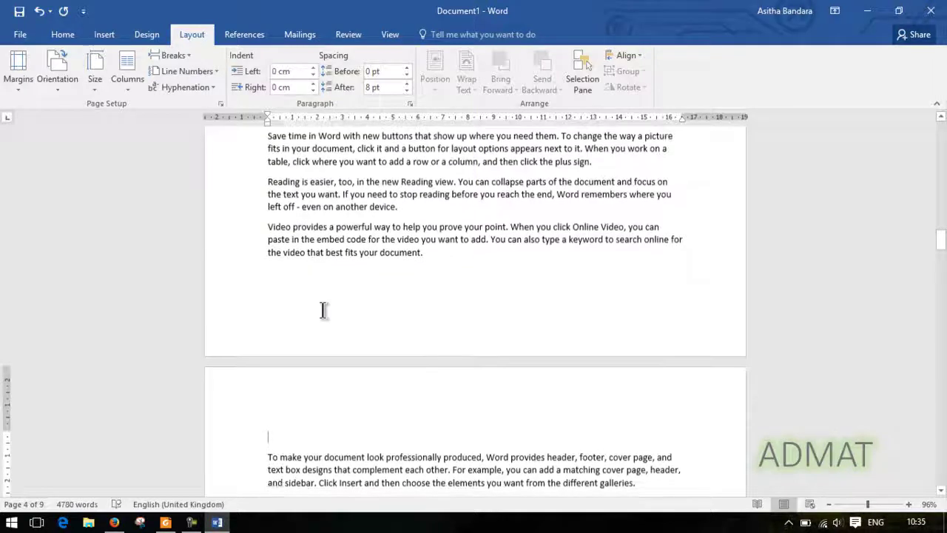
# - Turn on Show/Hide ¶ to reveal paragraph marks and the Section Break (Next Page)
pyautogui.click(56, 33)
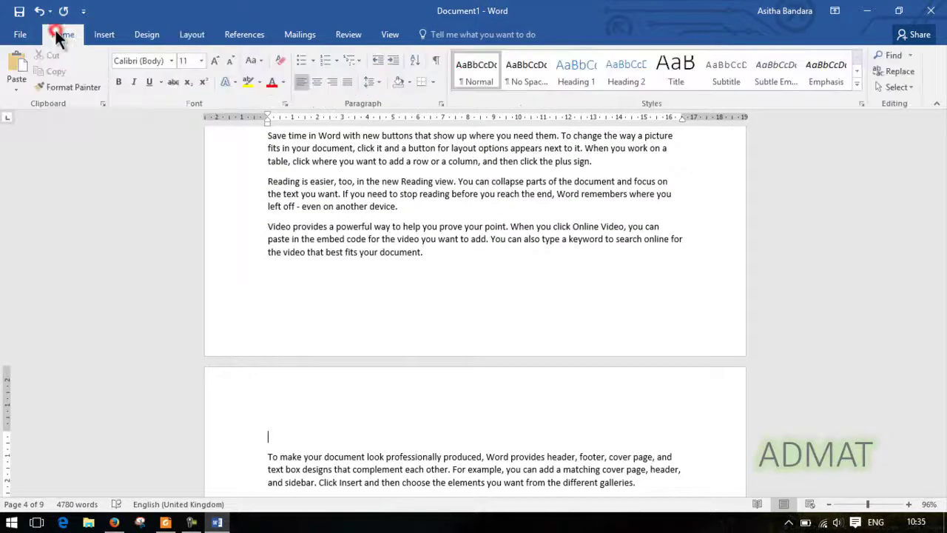
pyautogui.click(439, 57)
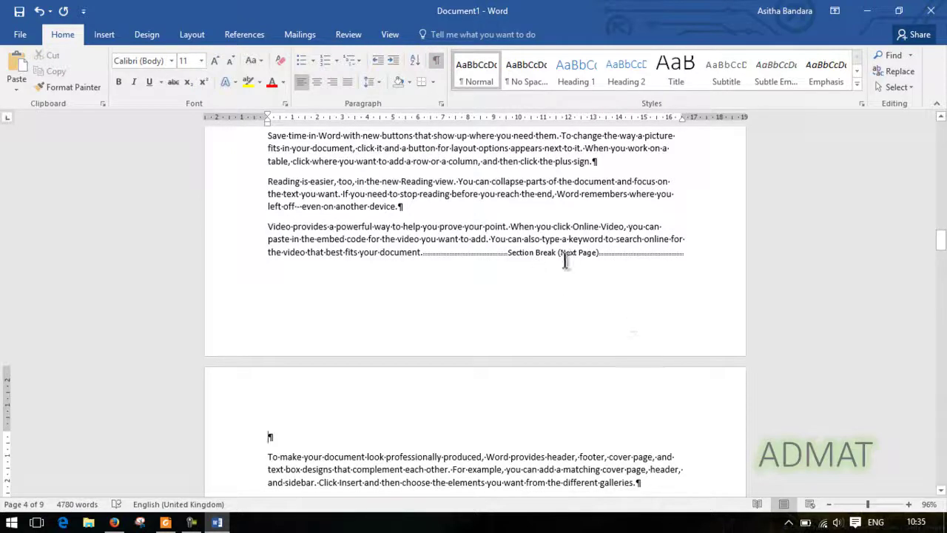
pyautogui.click(343, 413)
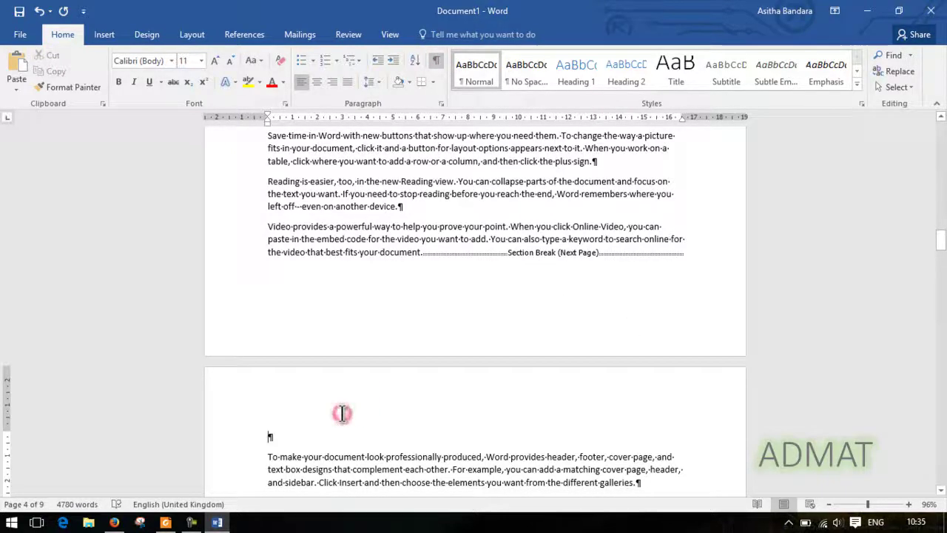
pyautogui.scroll(-3, 343, 413)
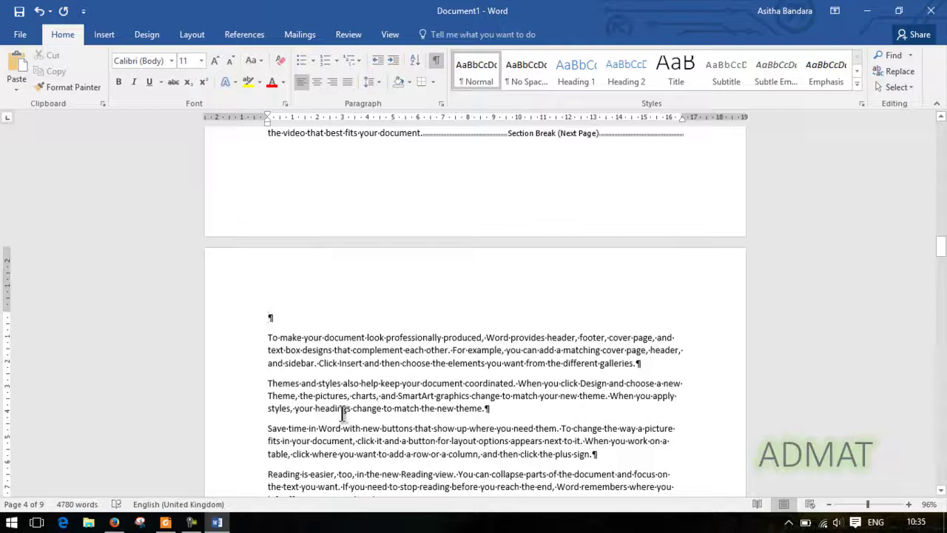
pyautogui.scroll(1, 342, 412)
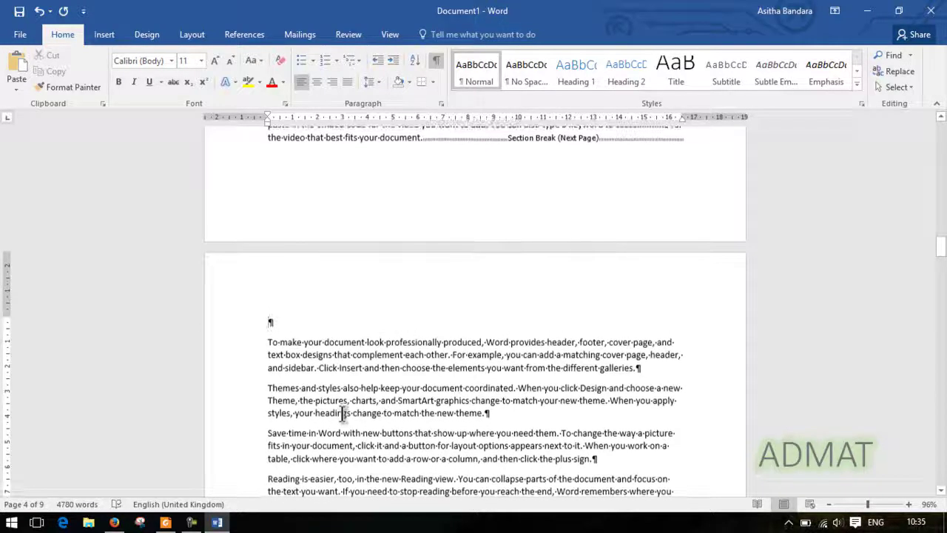
# - Open header editing and place the insertion point in page 1's header
pyautogui.doubleClick(383, 284)
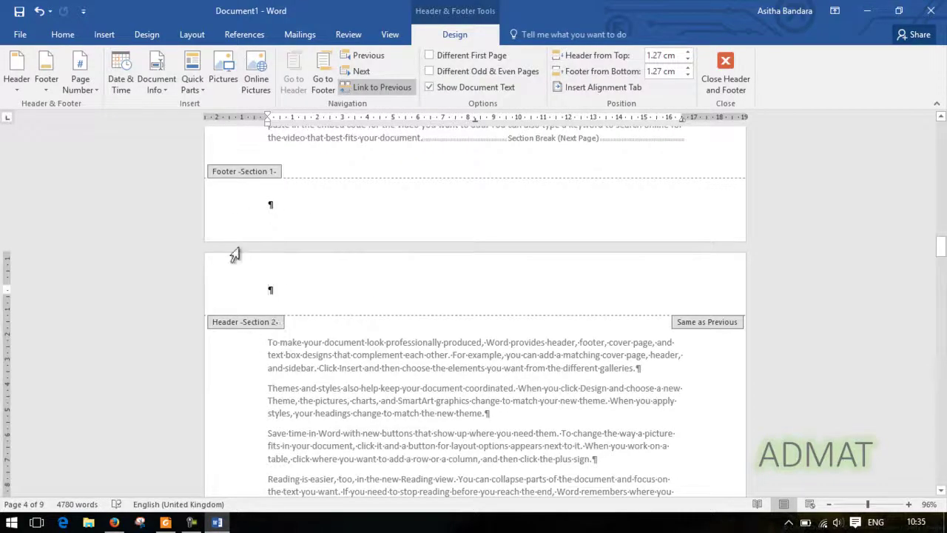
pyautogui.scroll(1, 372, 272)
pyautogui.scroll(20, 372, 275)
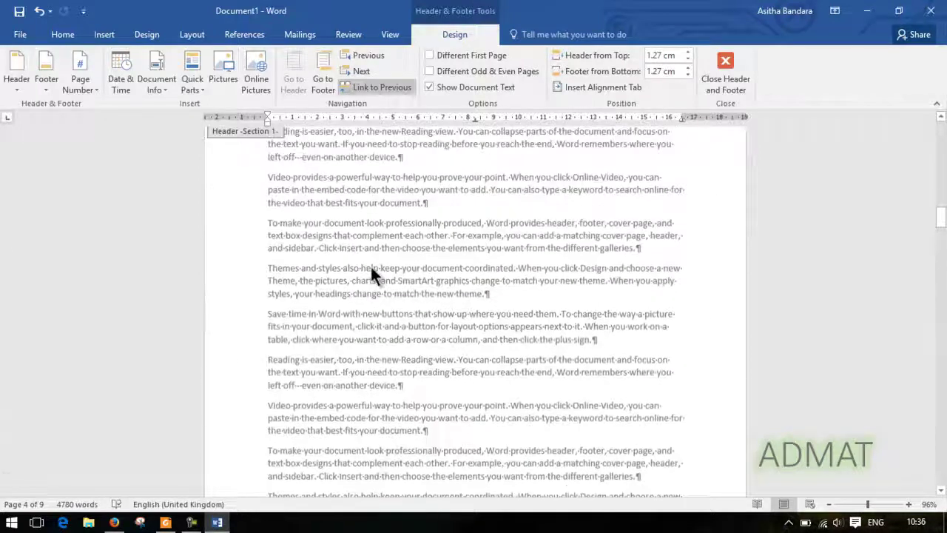
pyautogui.scroll(20, 372, 272)
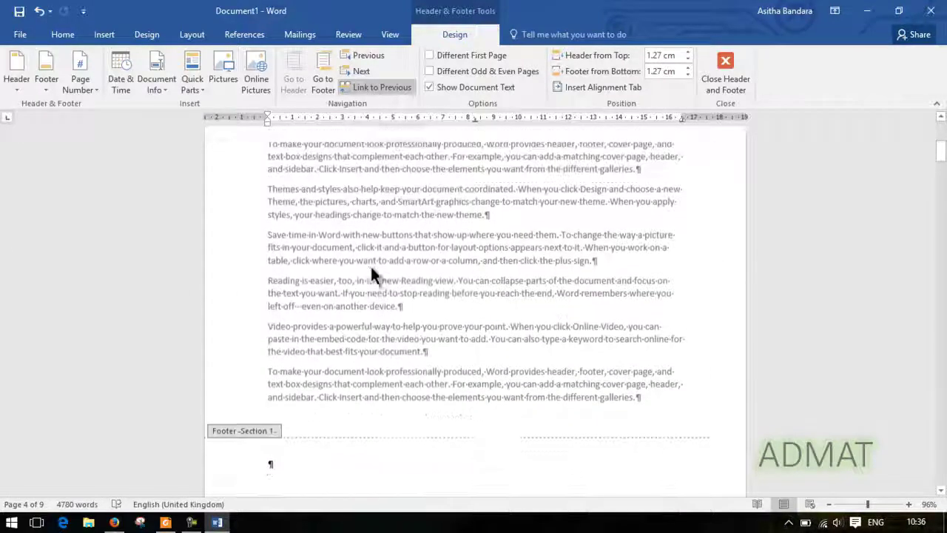
pyautogui.click(461, 179)
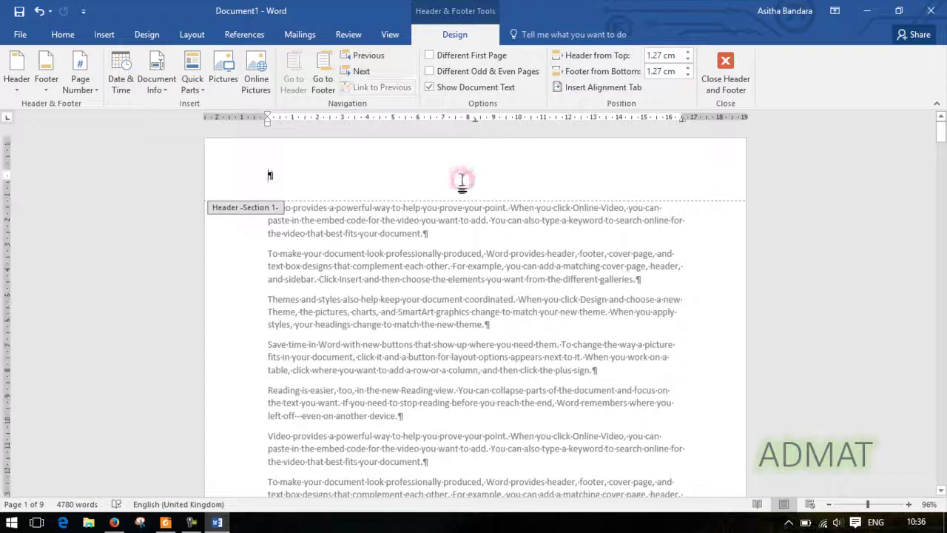
# - Format section 1 page numbers as i, ii, iii starting at i
pyautogui.click(78, 87)
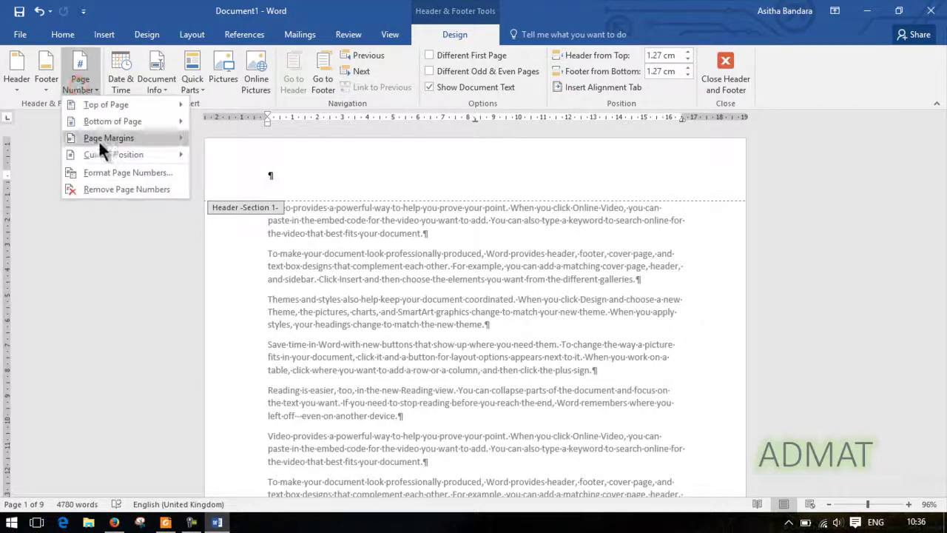
pyautogui.click(125, 172)
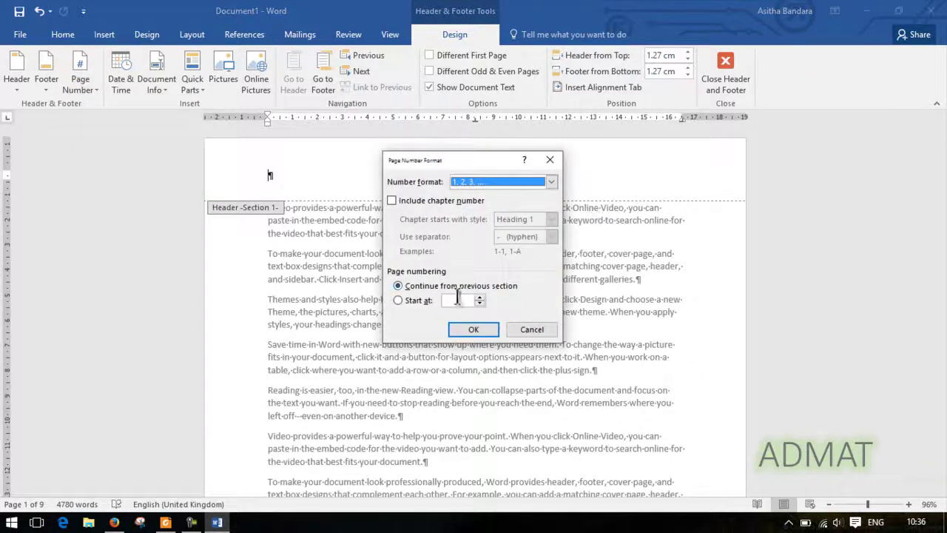
pyautogui.click(486, 181)
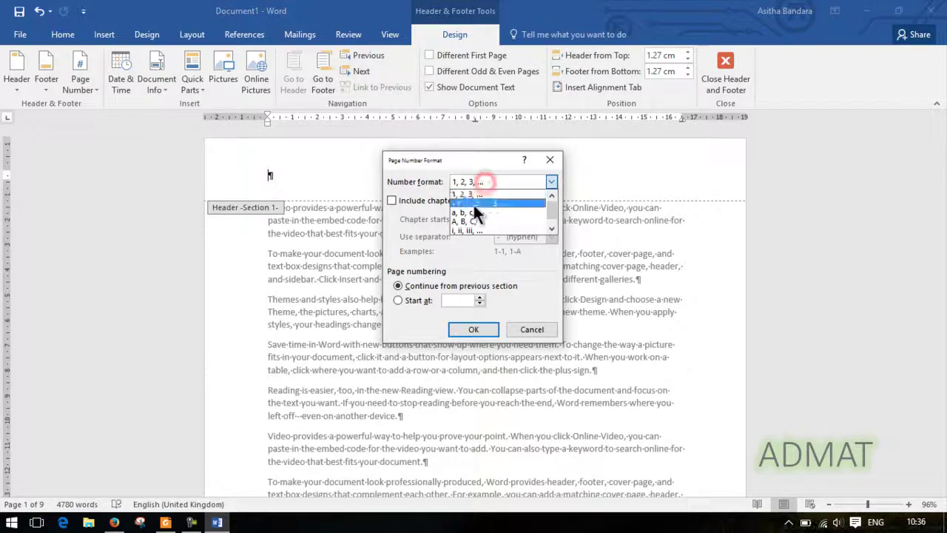
pyautogui.click(472, 229)
pyautogui.click(411, 302)
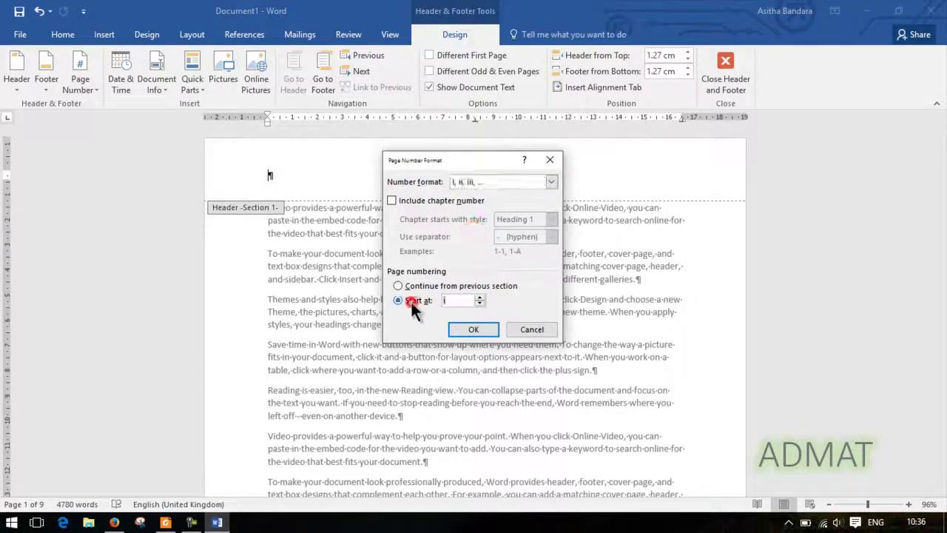
pyautogui.click(483, 332)
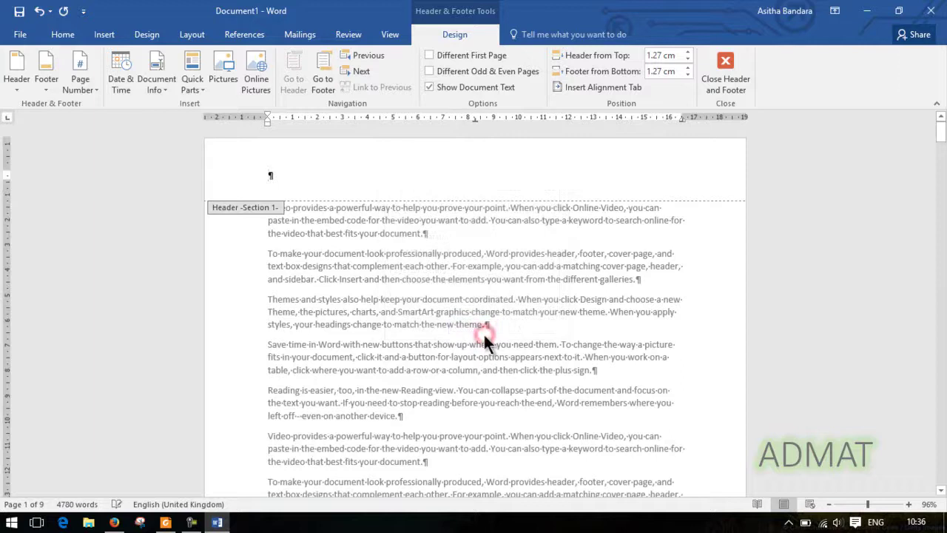
pyautogui.click(83, 81)
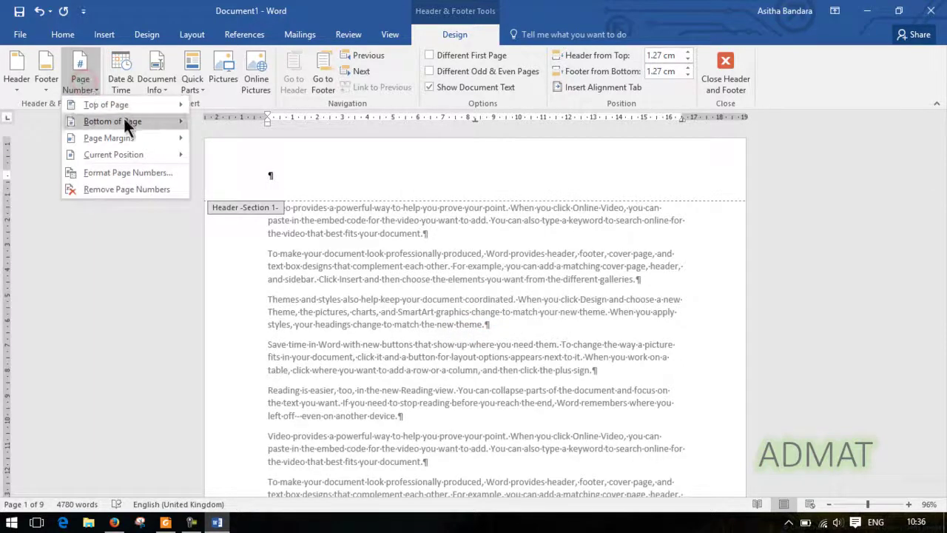
pyautogui.moveTo(125, 120)
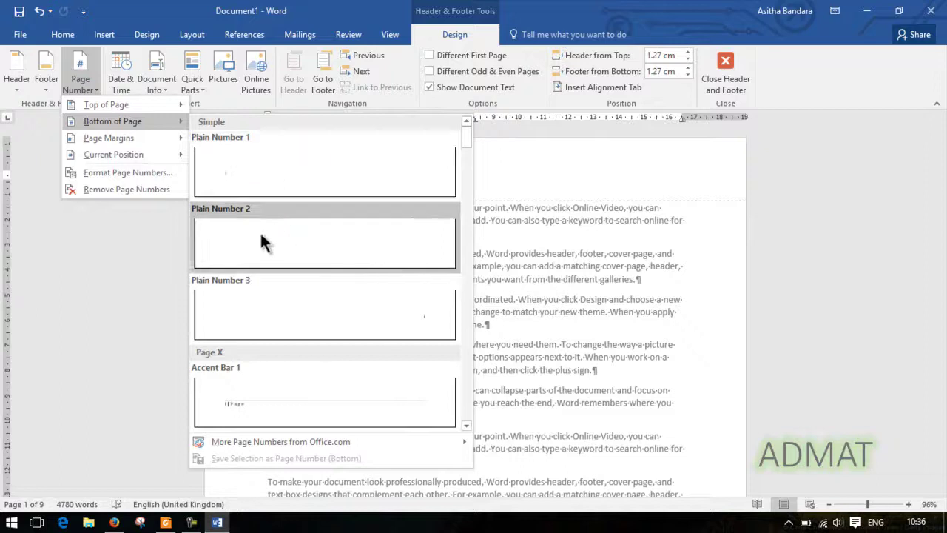
# - Insert Plain Number 2 centered page numbers at the bottom of the pages
pyautogui.click(310, 225)
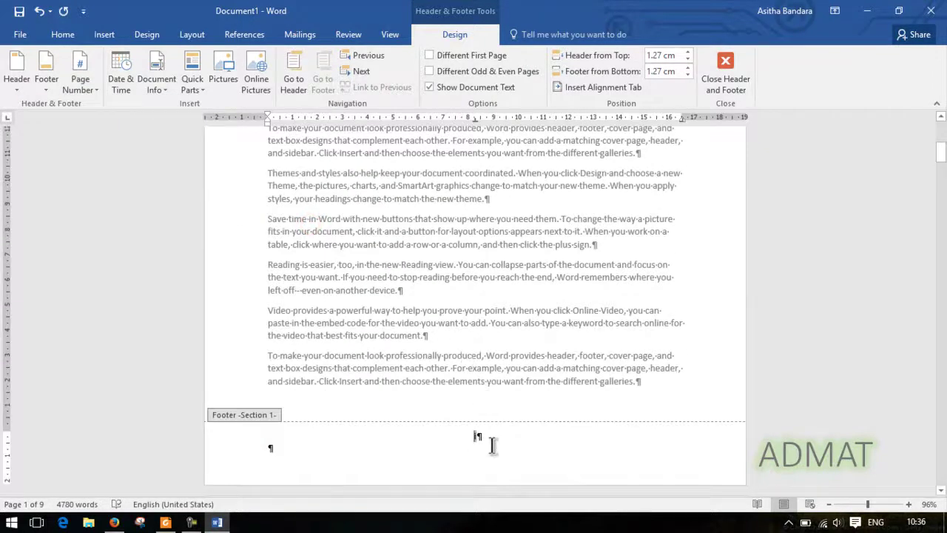
pyautogui.scroll(-20, 498, 441)
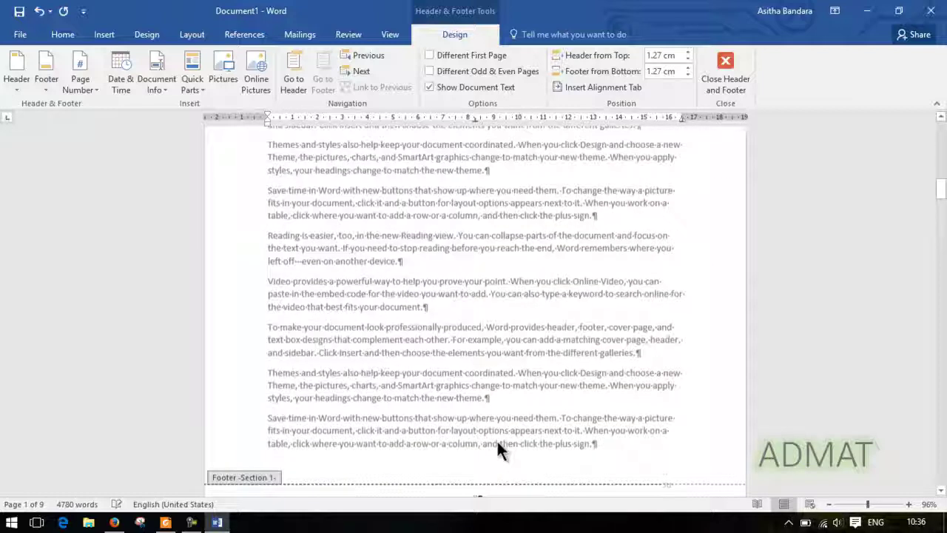
pyautogui.scroll(-20, 498, 441)
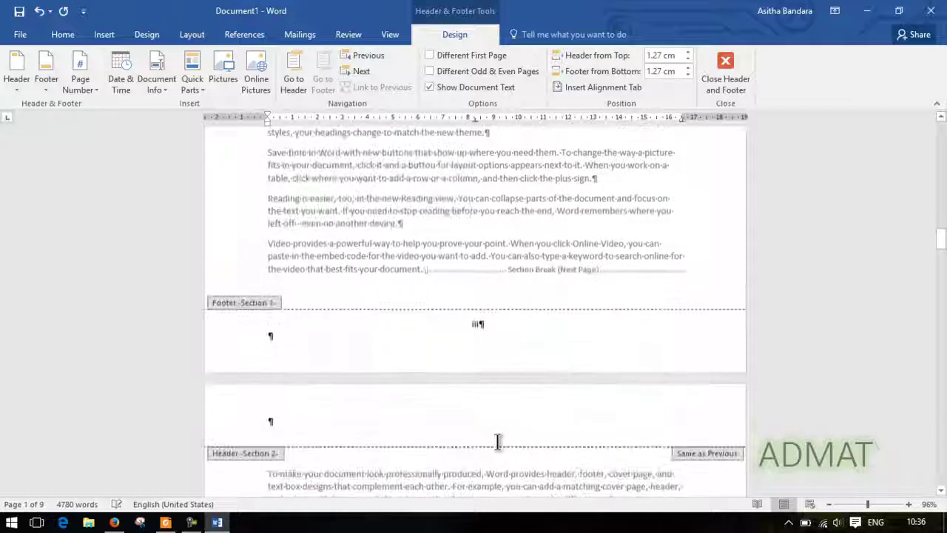
pyautogui.scroll(-20, 497, 440)
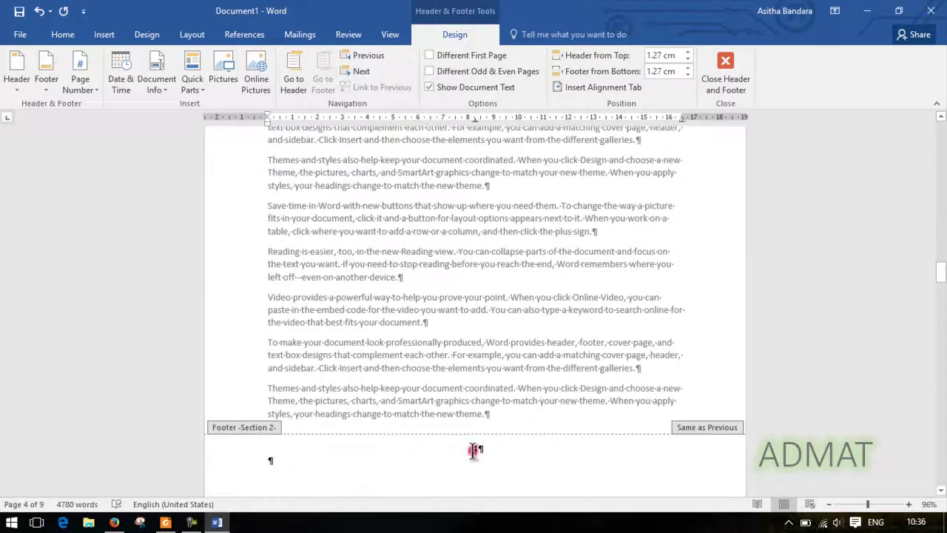
pyautogui.scroll(-5, 473, 453)
pyautogui.scroll(-8, 471, 448)
pyautogui.scroll(-2, 471, 448)
# - Unlink the Section 2 footer and restart its numbering at 1 in 1, 2, 3 format
pyautogui.click(471, 442)
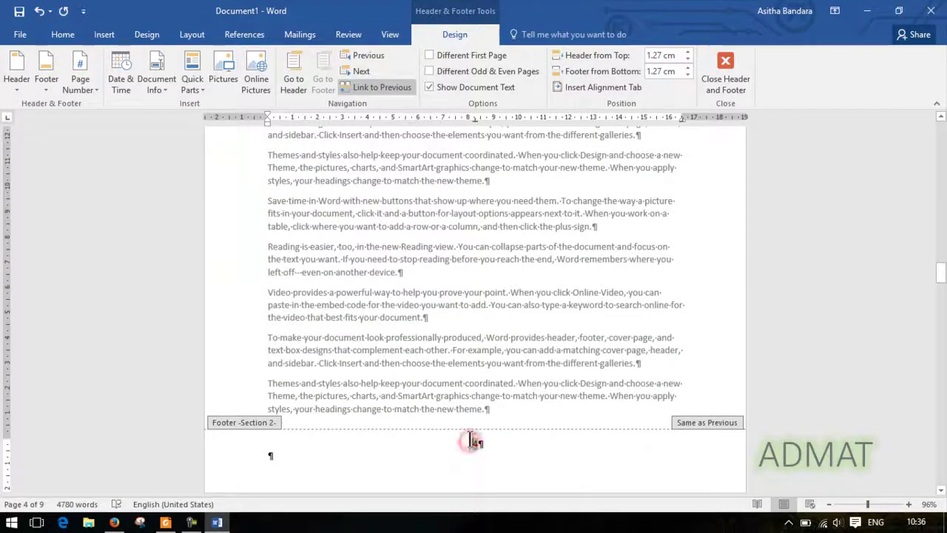
pyautogui.click(378, 88)
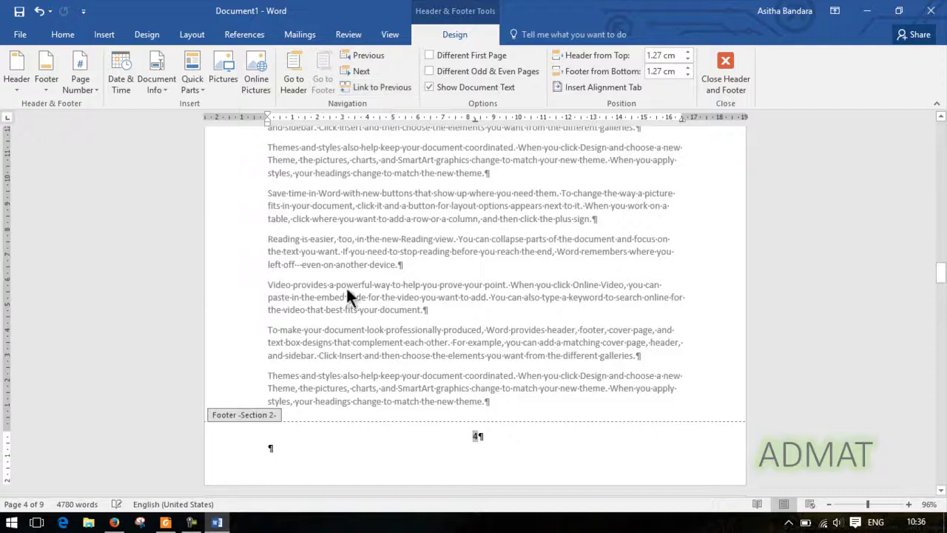
pyautogui.click(69, 89)
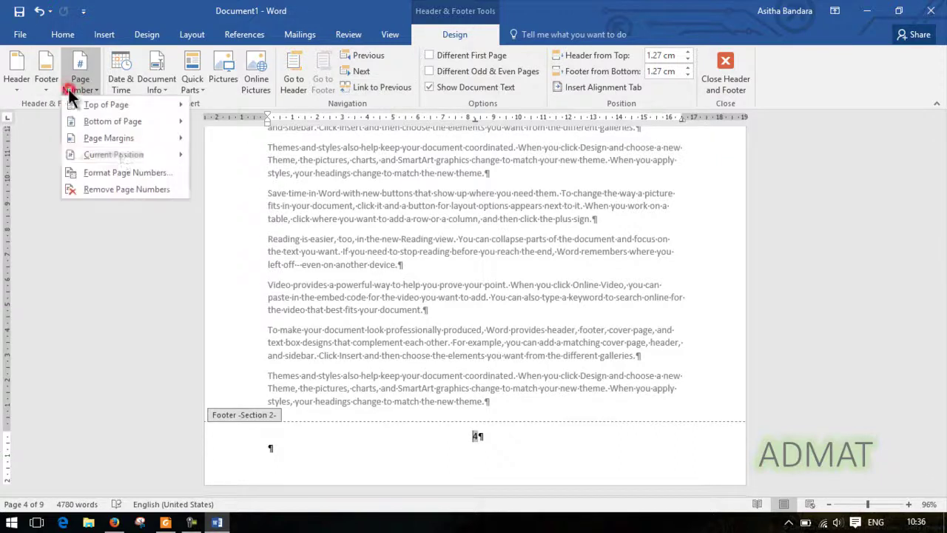
pyautogui.click(134, 169)
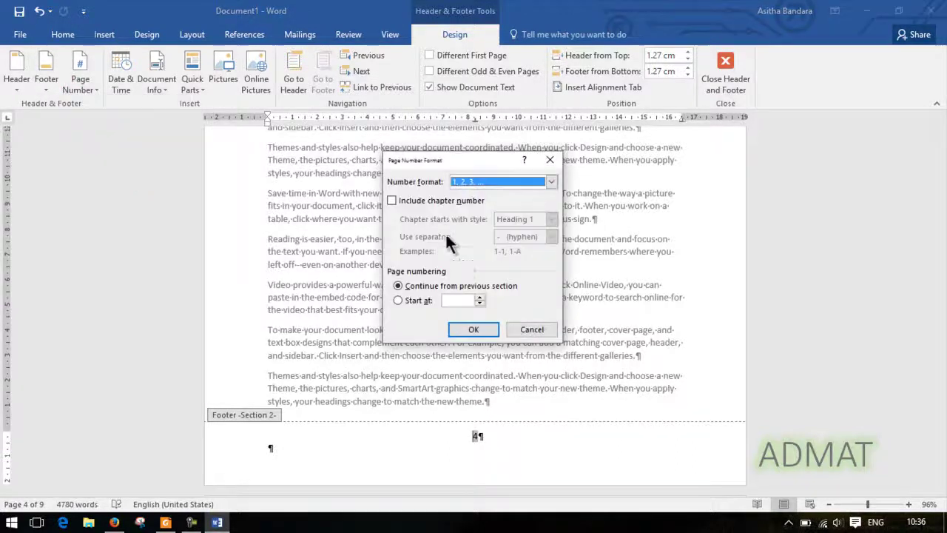
pyautogui.click(481, 184)
pyautogui.click(480, 194)
pyautogui.click(399, 301)
pyautogui.click(466, 329)
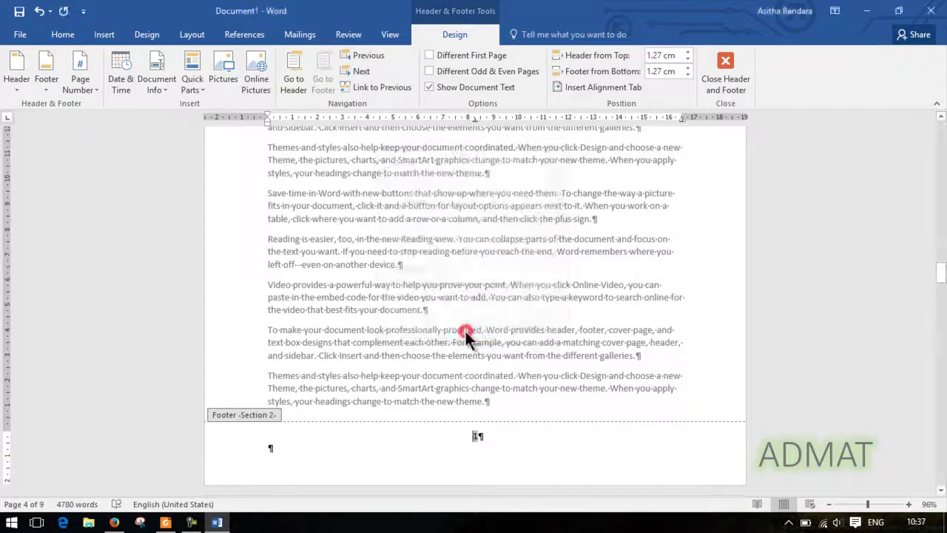
# - Check the Section 2 footers numbering 2, 3, then close header and footer editing
pyautogui.scroll(-5, 508, 441)
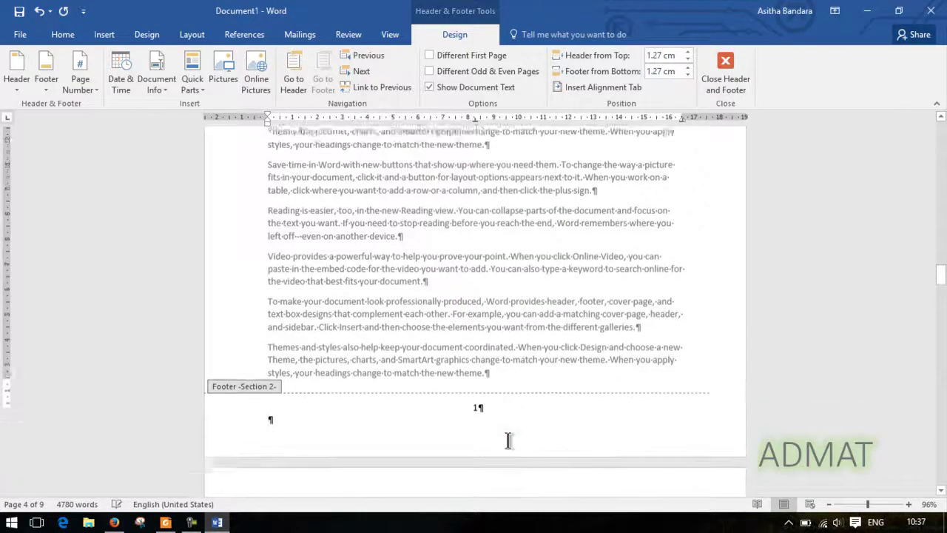
pyautogui.scroll(3, 507, 438)
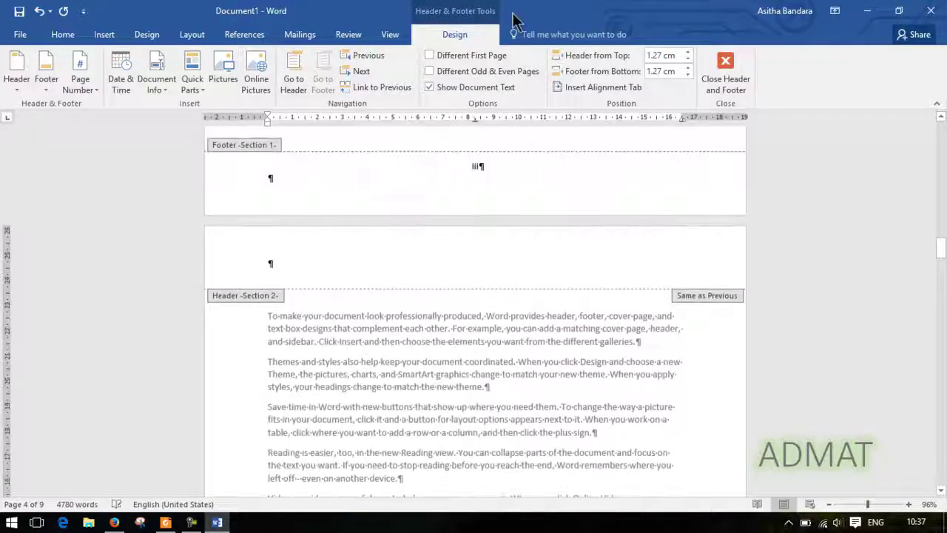
pyautogui.scroll(-15, 467, 168)
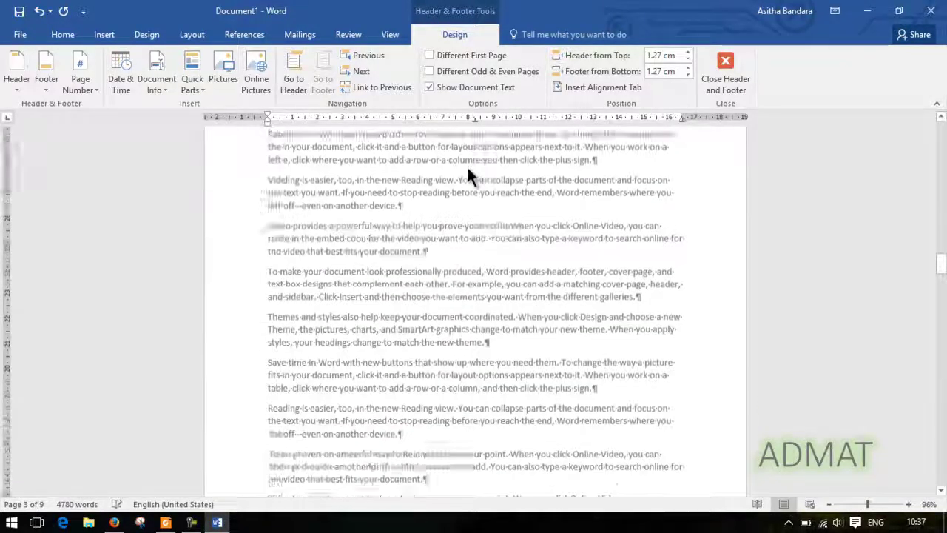
pyautogui.scroll(-15, 468, 172)
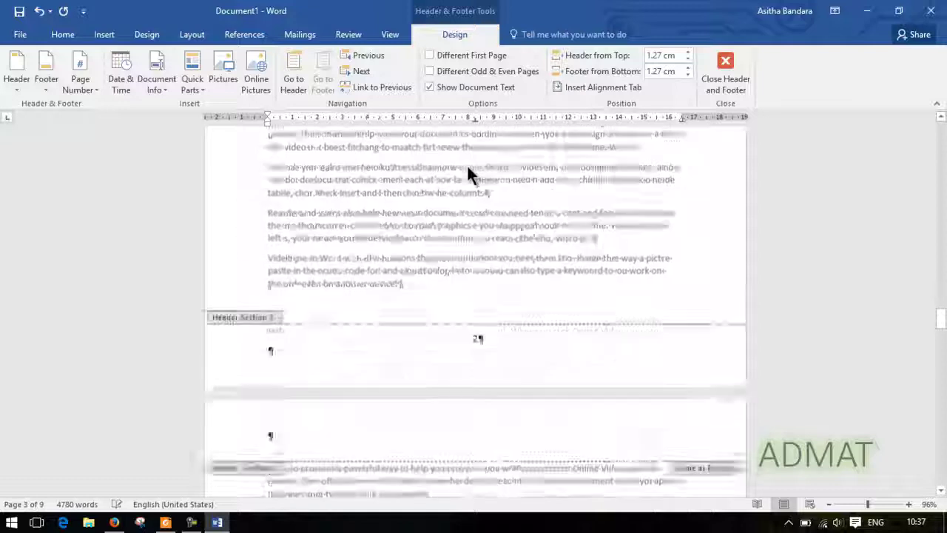
pyautogui.scroll(-15, 468, 170)
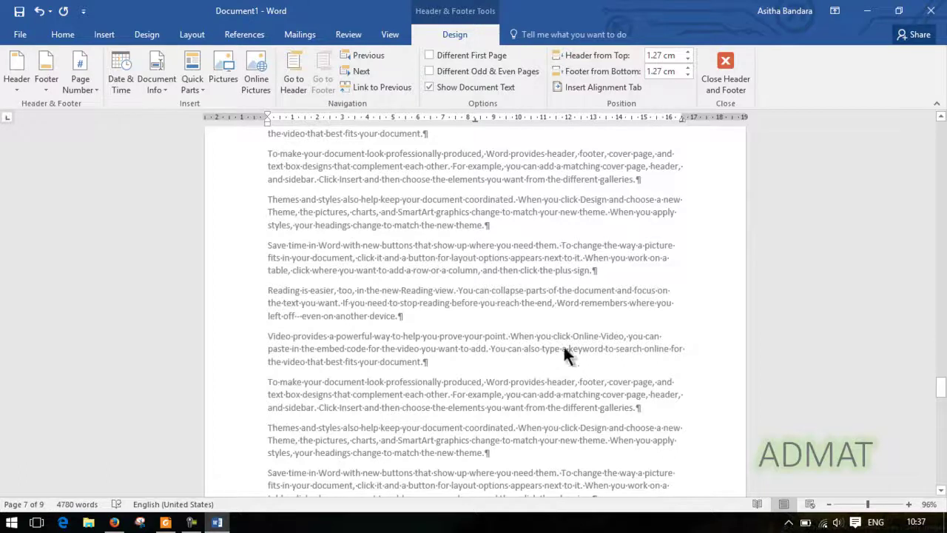
pyautogui.scroll(-8, 563, 361)
pyautogui.scroll(1, 564, 367)
pyautogui.doubleClick(250, 209)
# - Insert a Next Page section break so the 'Reading is easier' paragraph starts a new section
pyautogui.click(294, 219)
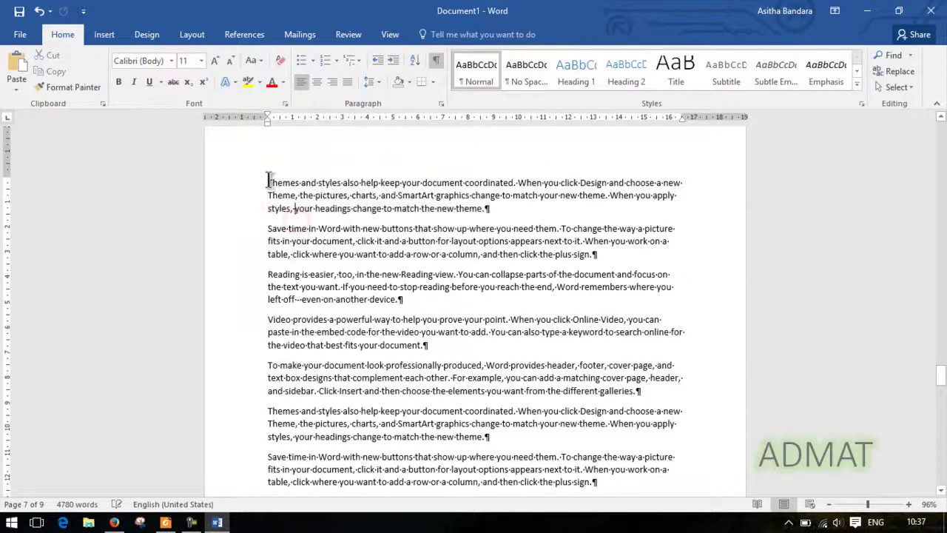
pyautogui.click(212, 33)
pyautogui.click(185, 58)
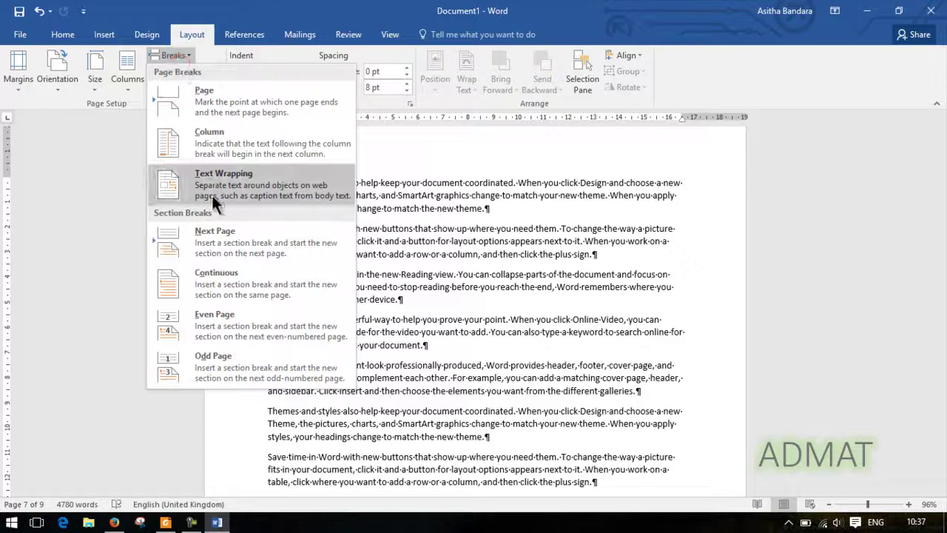
pyautogui.click(268, 281)
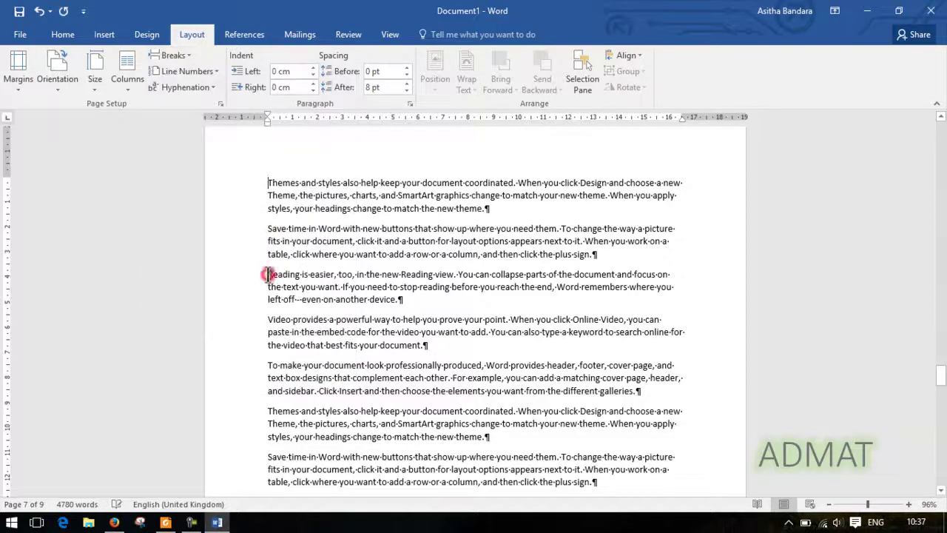
pyautogui.scroll(-3, 399, 333)
pyautogui.scroll(-3, 408, 340)
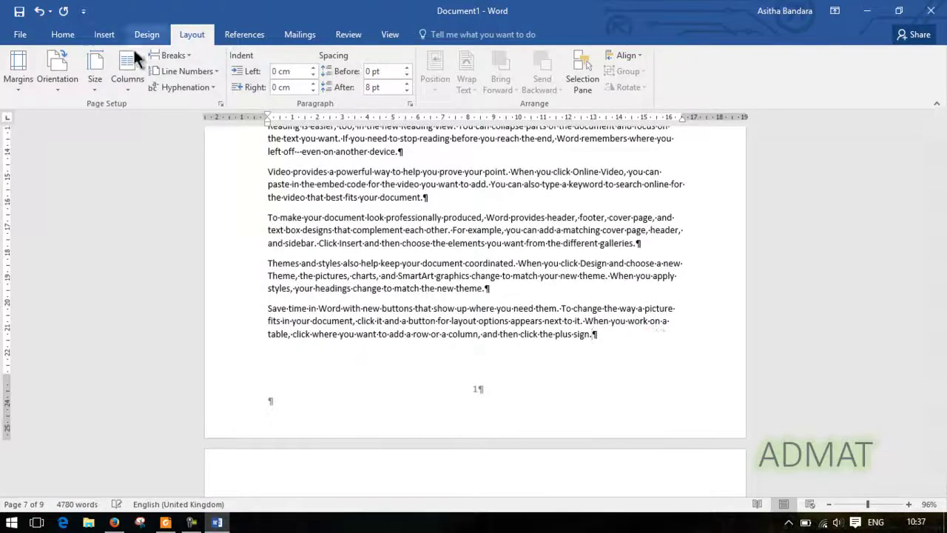
pyautogui.click(176, 56)
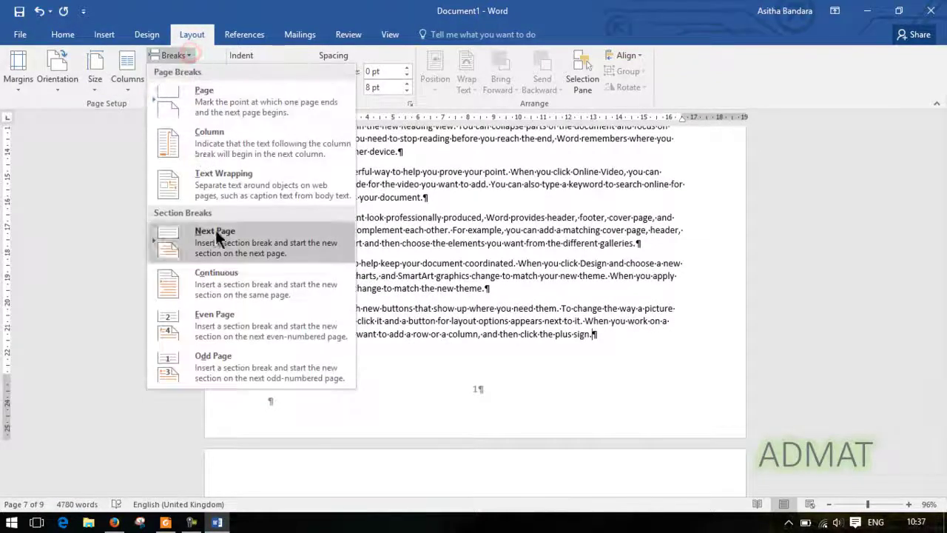
pyautogui.click(228, 271)
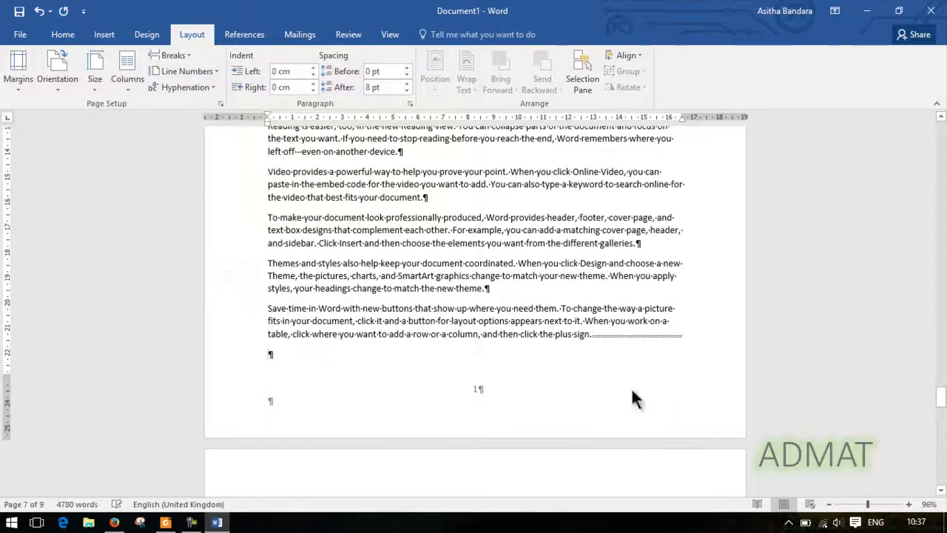
pyautogui.hotkey('ctrl', 'z')
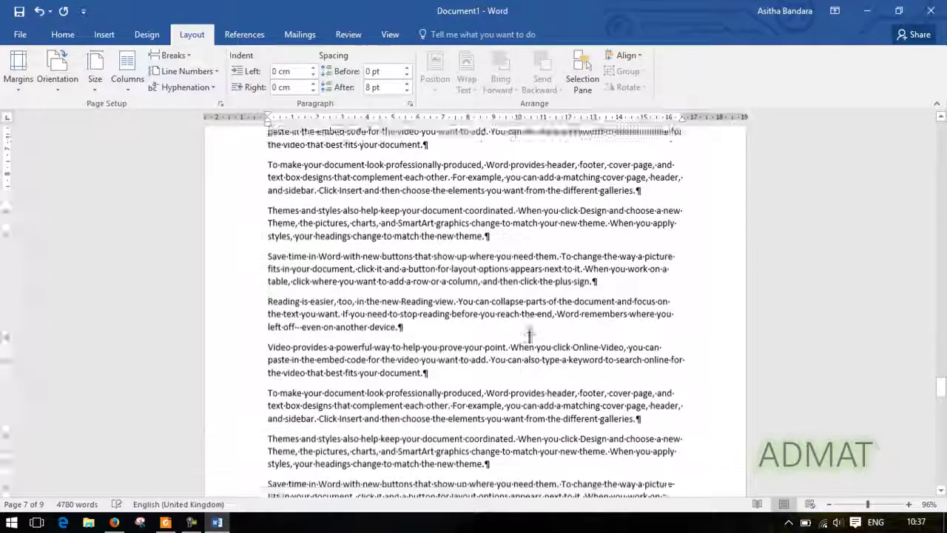
pyautogui.hotkey('ctrl', 'z')
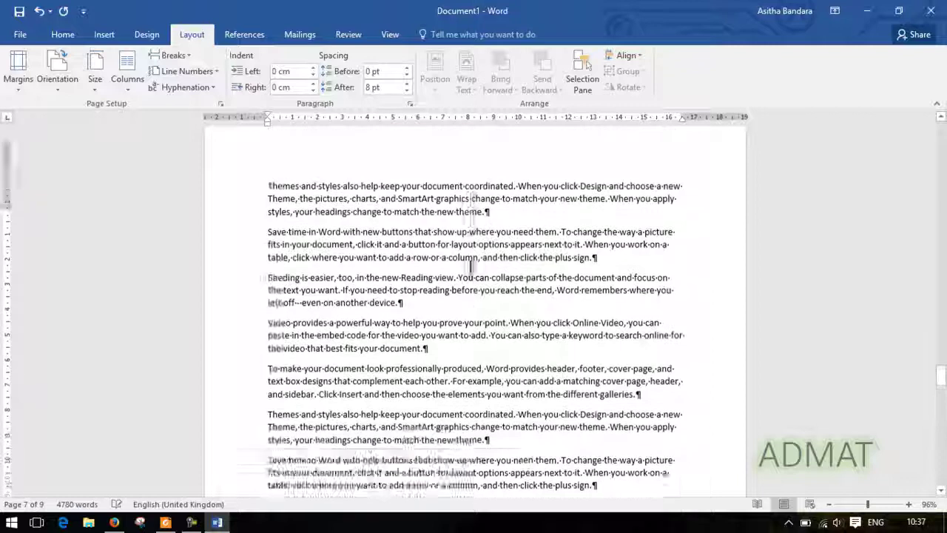
pyautogui.hotkey('ctrl', 'y')
pyautogui.hotkey('ctrl', 'y')
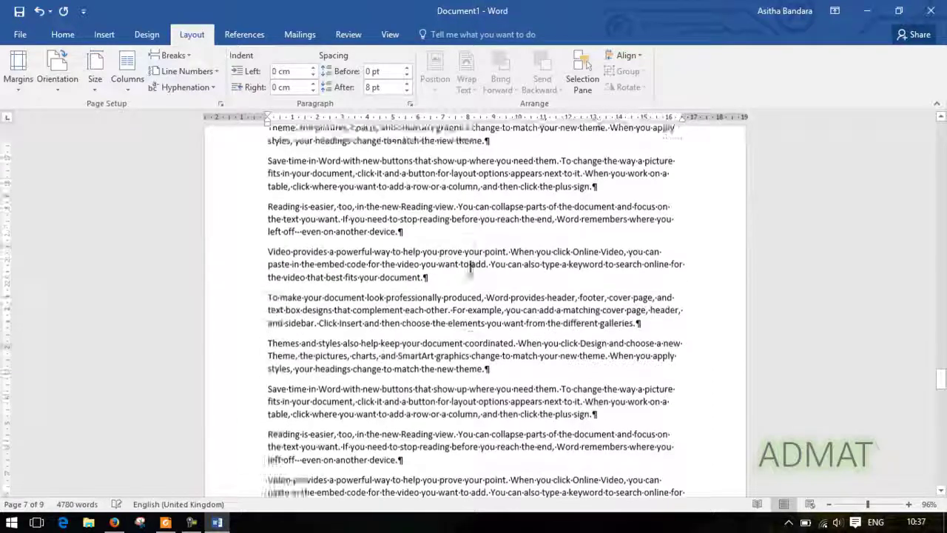
# - Reopen footer editing in the Section 3 footer
pyautogui.scroll(-5, 470, 268)
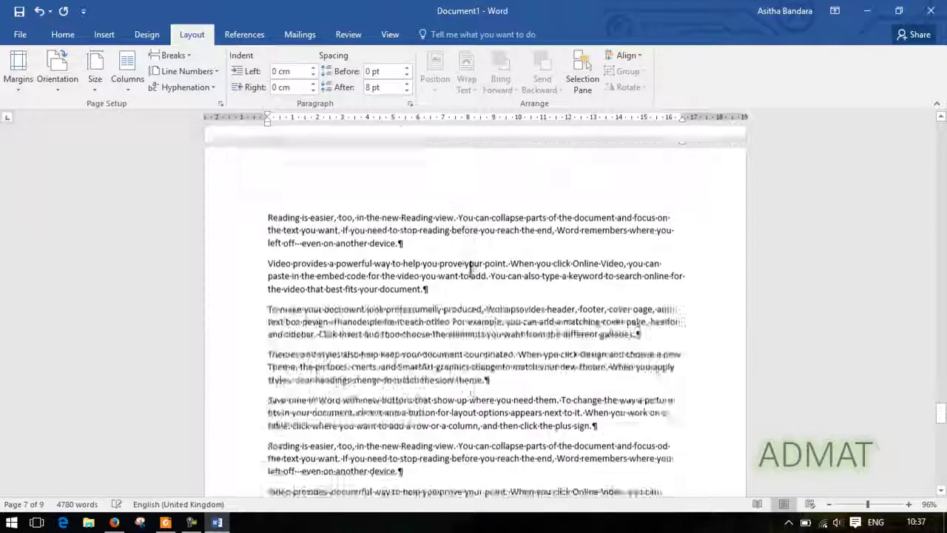
pyautogui.scroll(3, 470, 266)
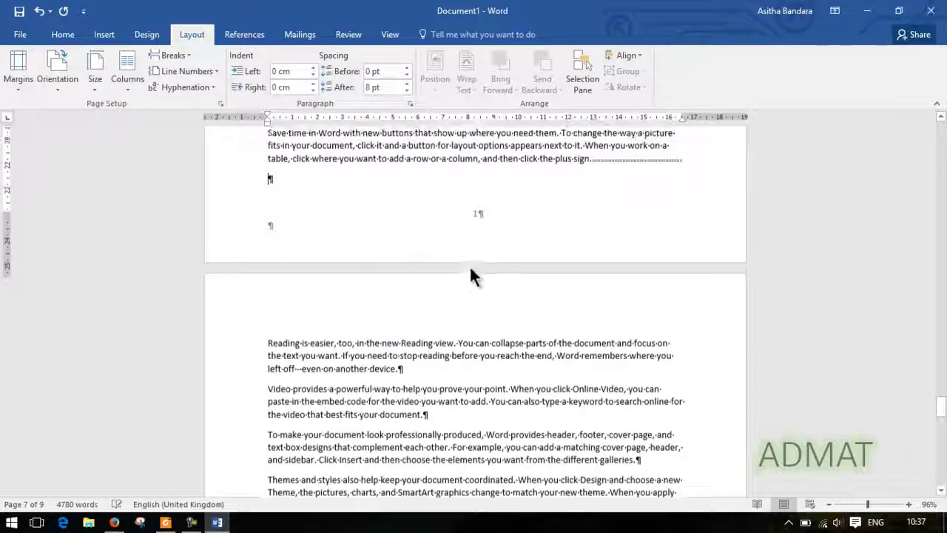
pyautogui.doubleClick(509, 249)
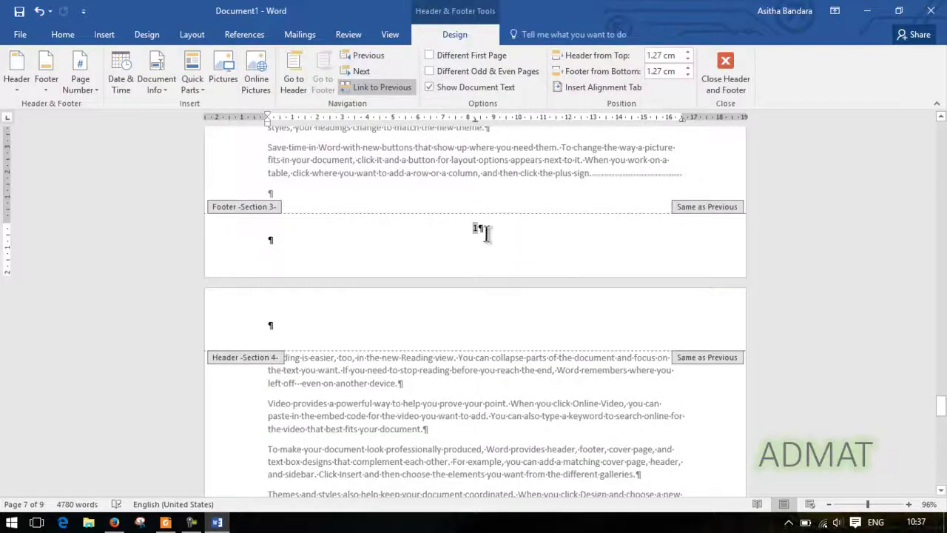
# - Undo the last change and restart section 3's page numbering at 4
pyautogui.hotkey('ctrl', 'z')
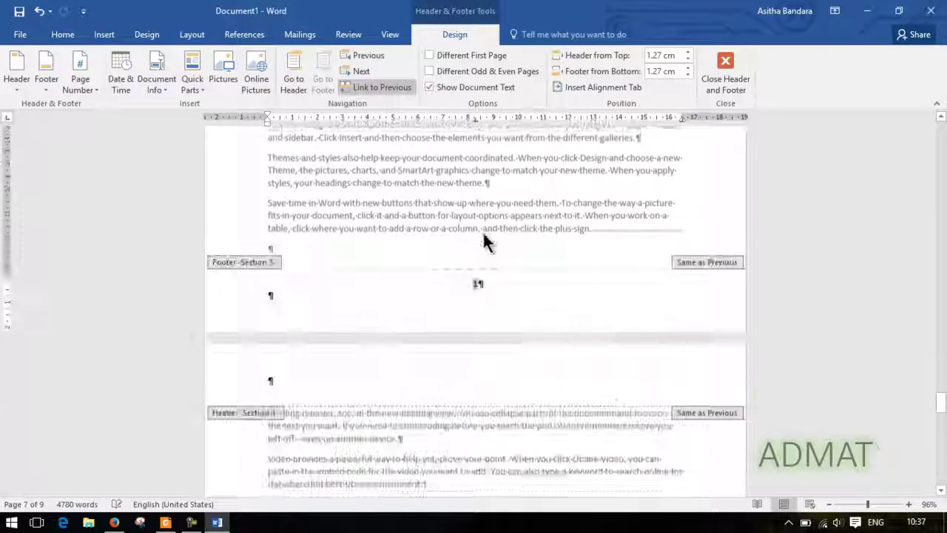
pyautogui.click(83, 91)
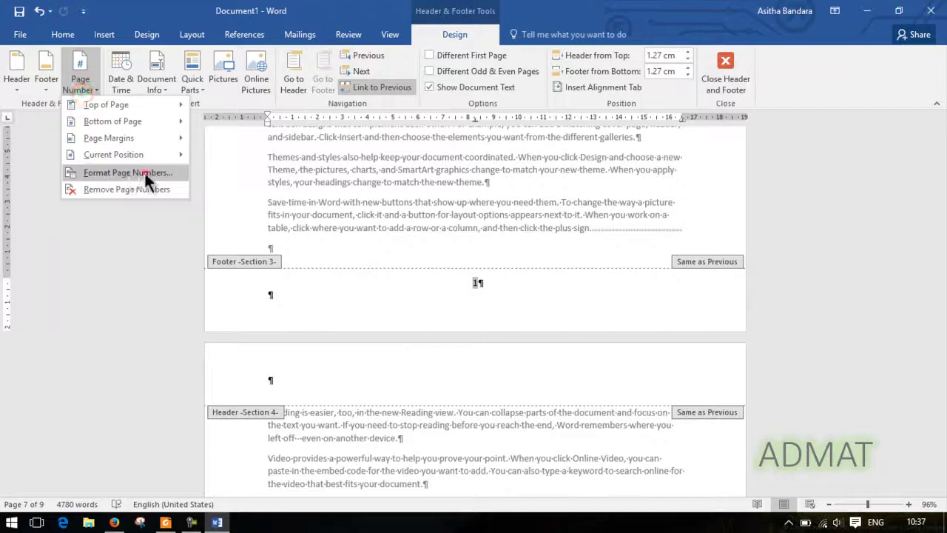
pyautogui.click(145, 171)
pyautogui.click(481, 297)
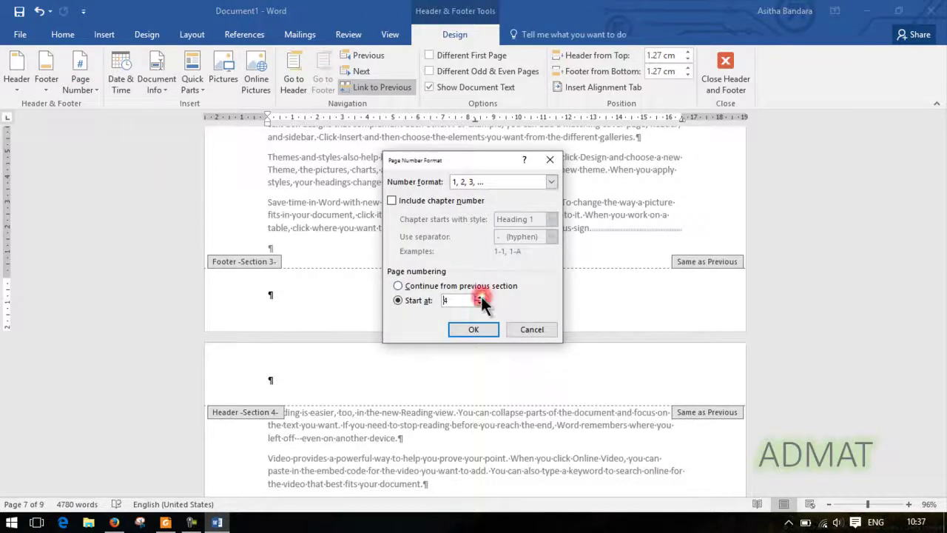
pyautogui.click(481, 327)
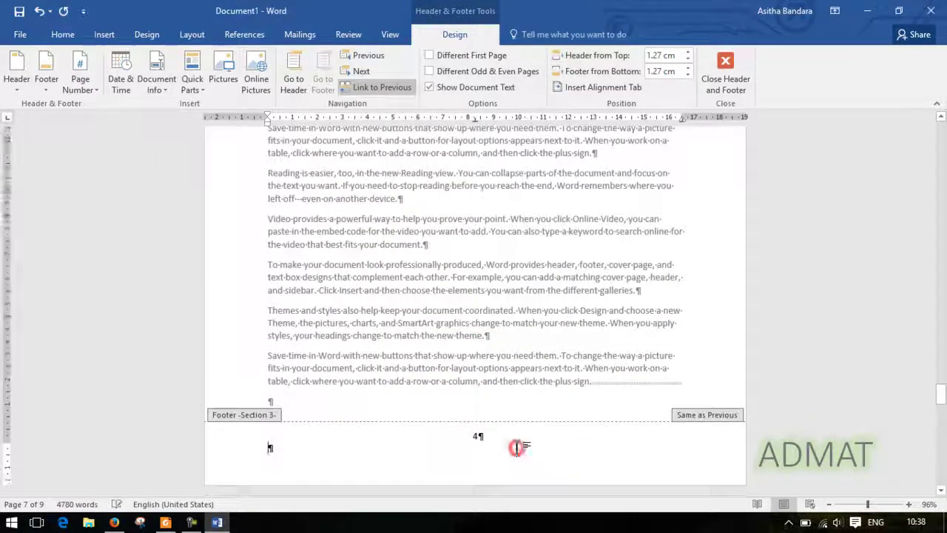
# - Restart section 4's page numbering at 5
pyautogui.scroll(-15, 515, 447)
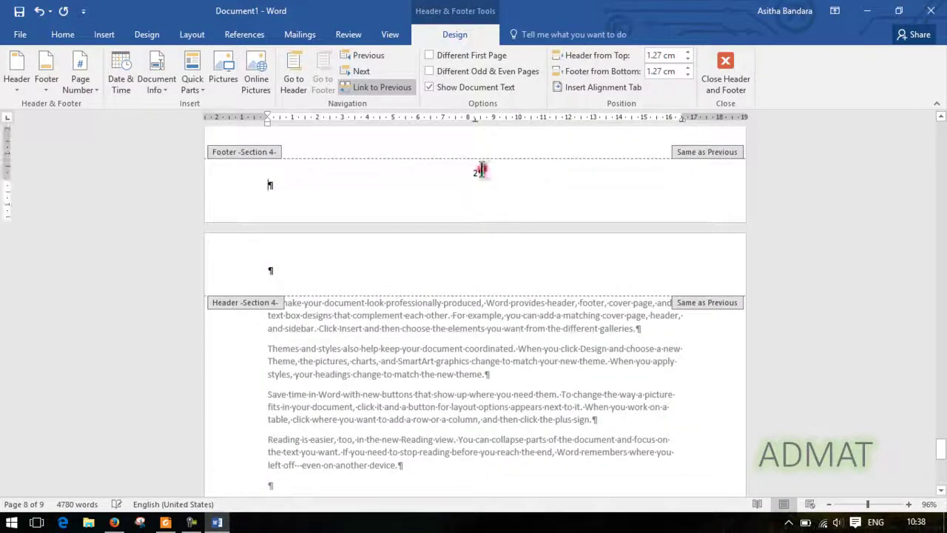
pyautogui.click(80, 83)
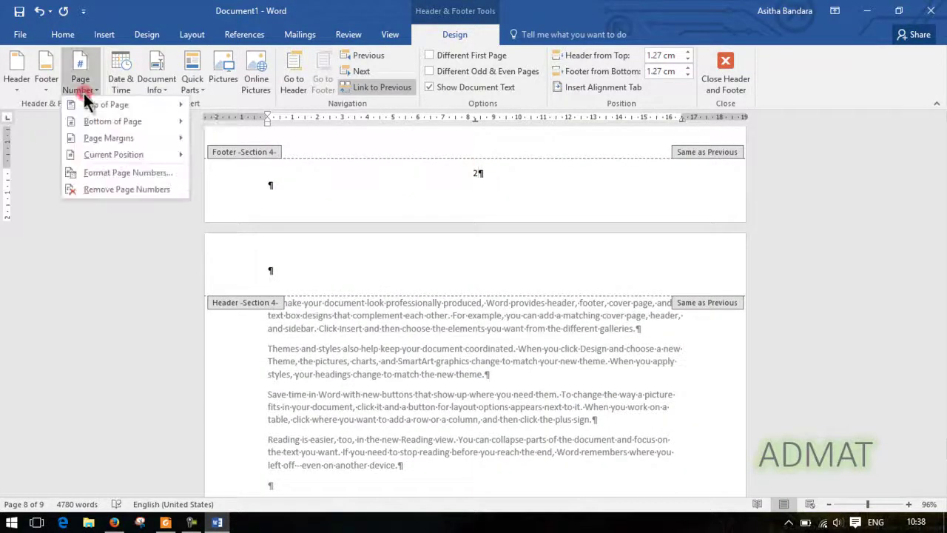
pyautogui.click(141, 175)
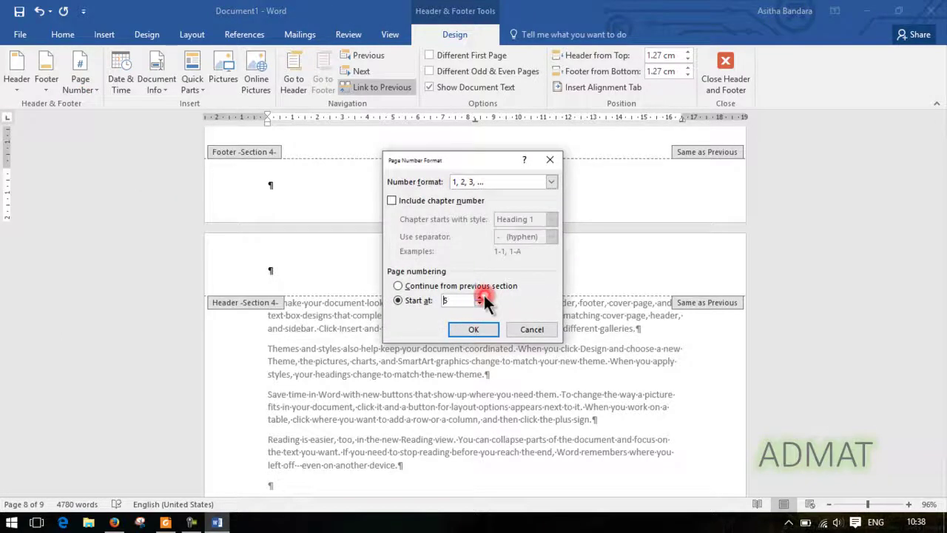
pyautogui.click(479, 328)
pyautogui.scroll(5, 543, 308)
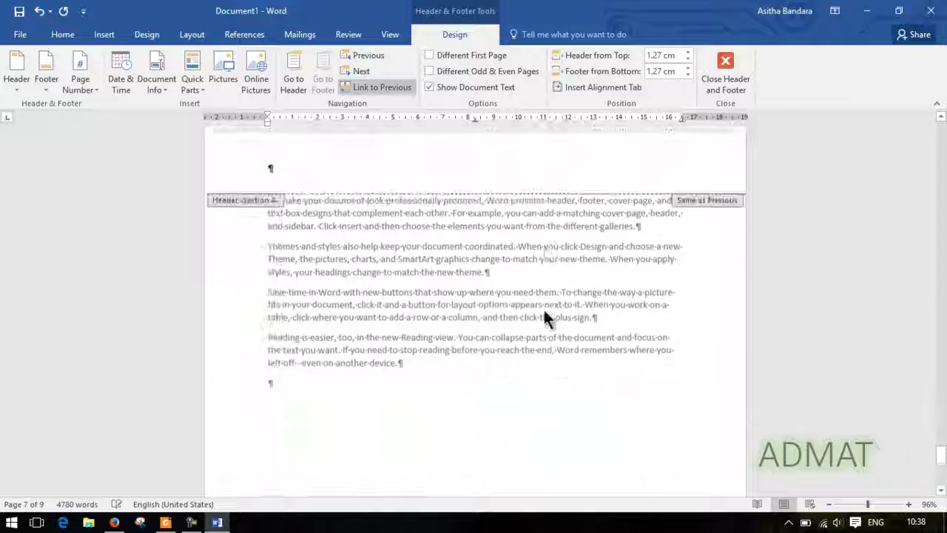
pyautogui.scroll(10, 543, 308)
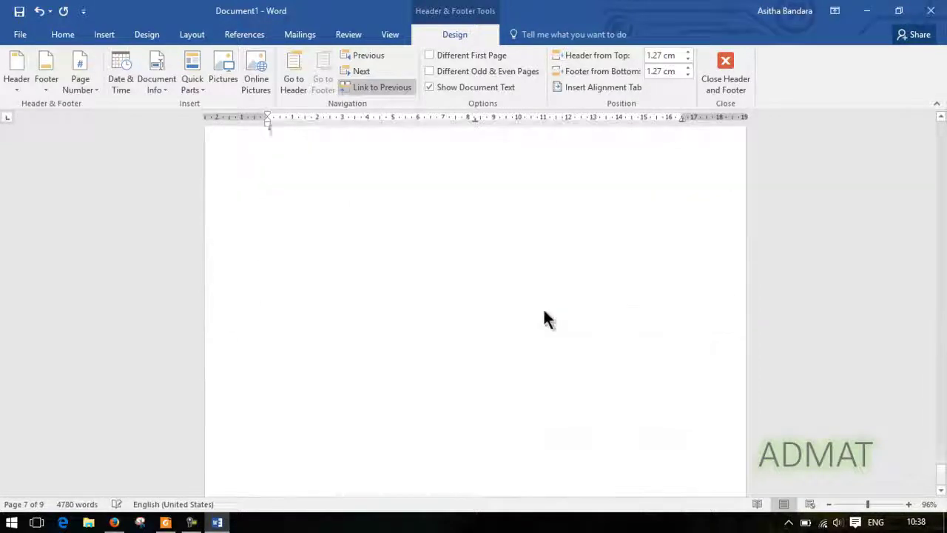
# - Close footer editing and return to the section 3 body text
pyautogui.scroll(10, 543, 308)
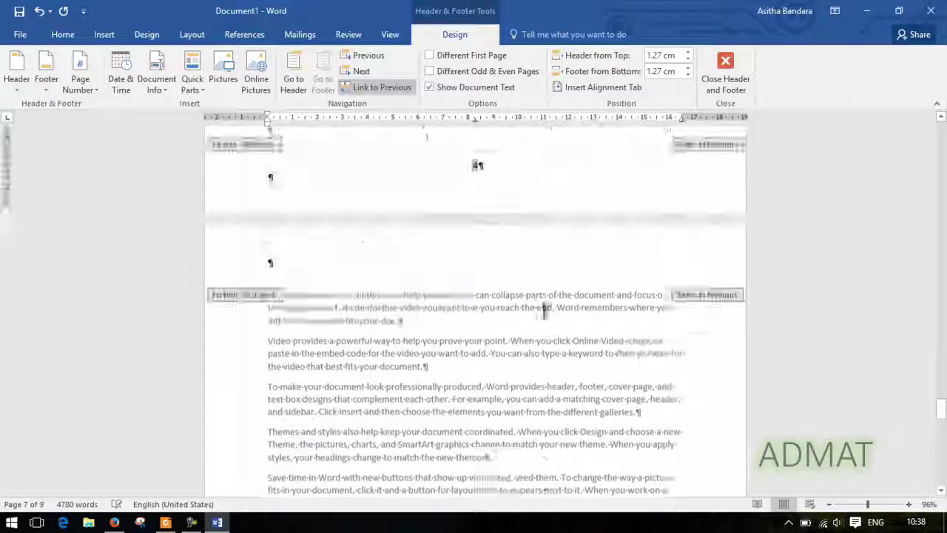
pyautogui.scroll(2, 543, 310)
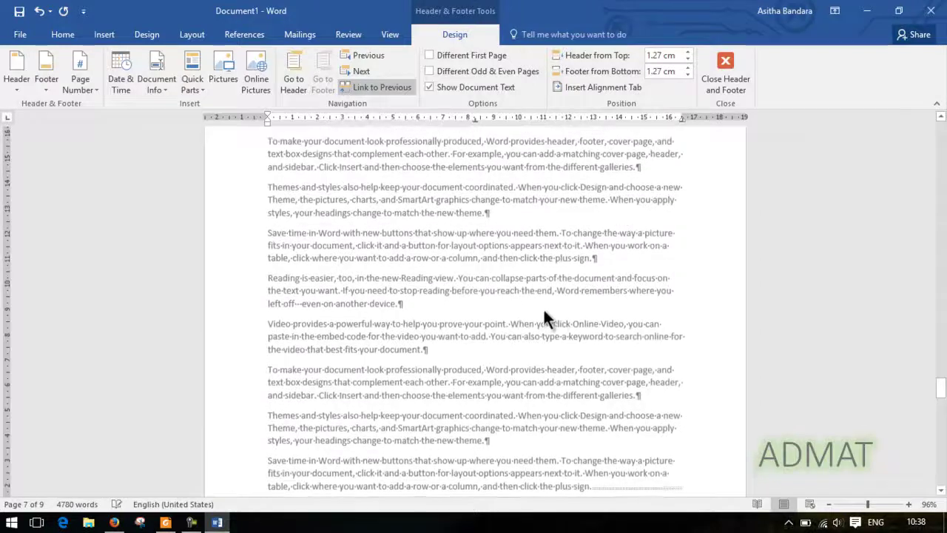
pyautogui.scroll(-3, 559, 330)
pyautogui.scroll(-15, 559, 330)
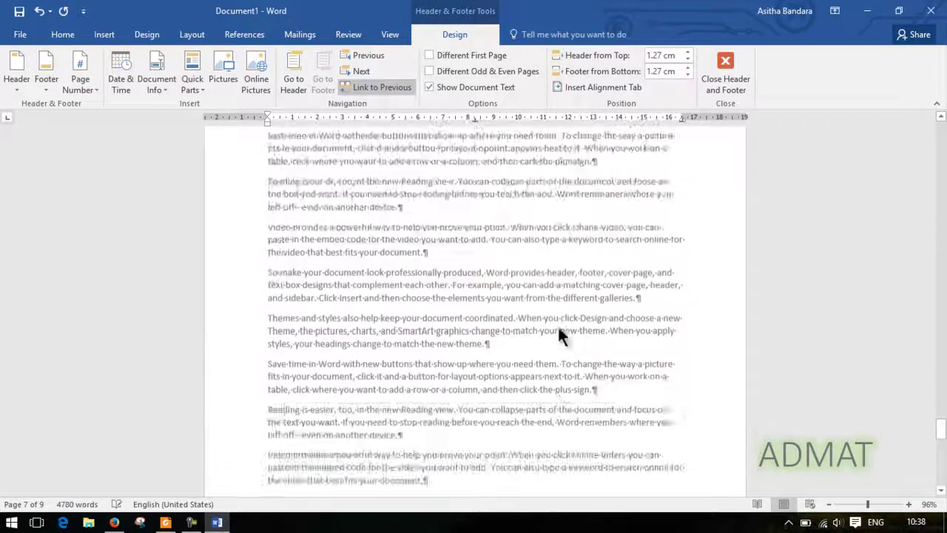
pyautogui.scroll(10, 557, 325)
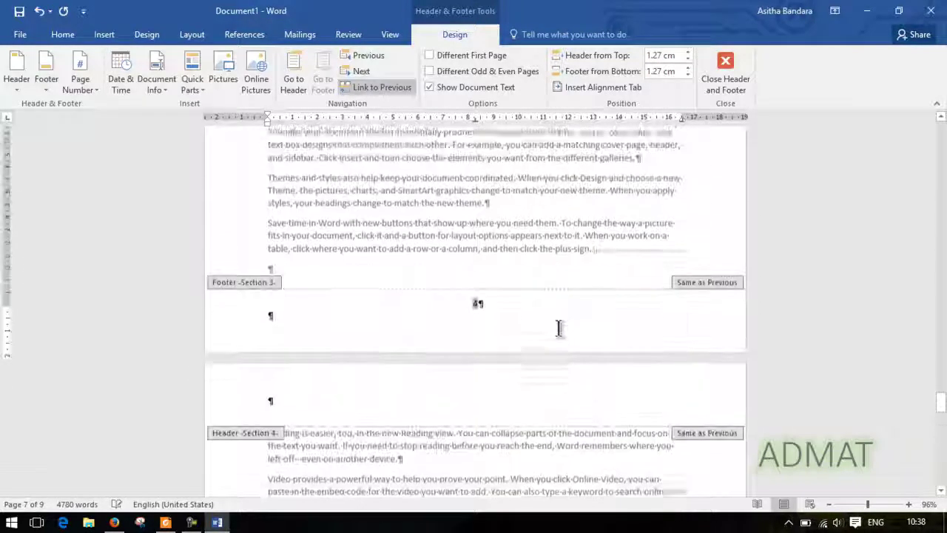
pyautogui.doubleClick(574, 284)
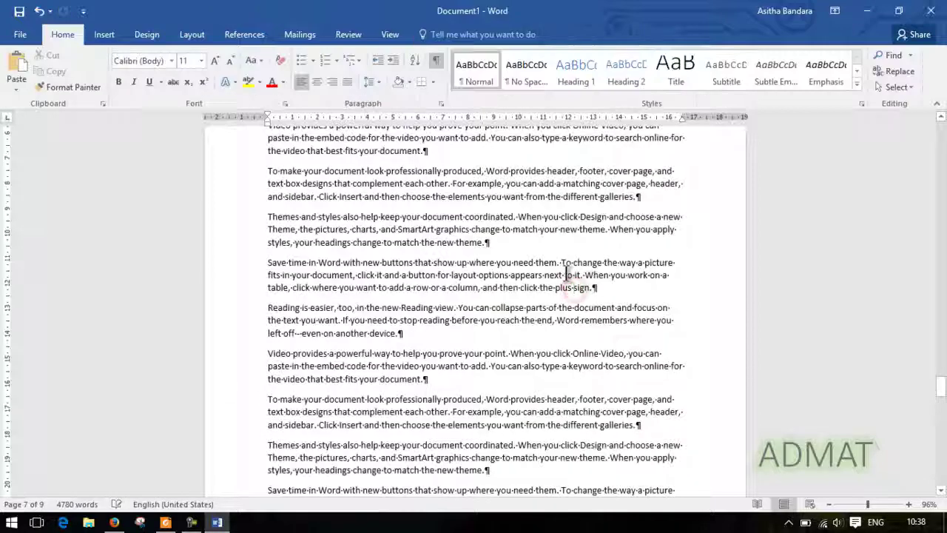
# - Set section 3's page orientation to Landscape
pyautogui.click(191, 35)
pyautogui.click(61, 73)
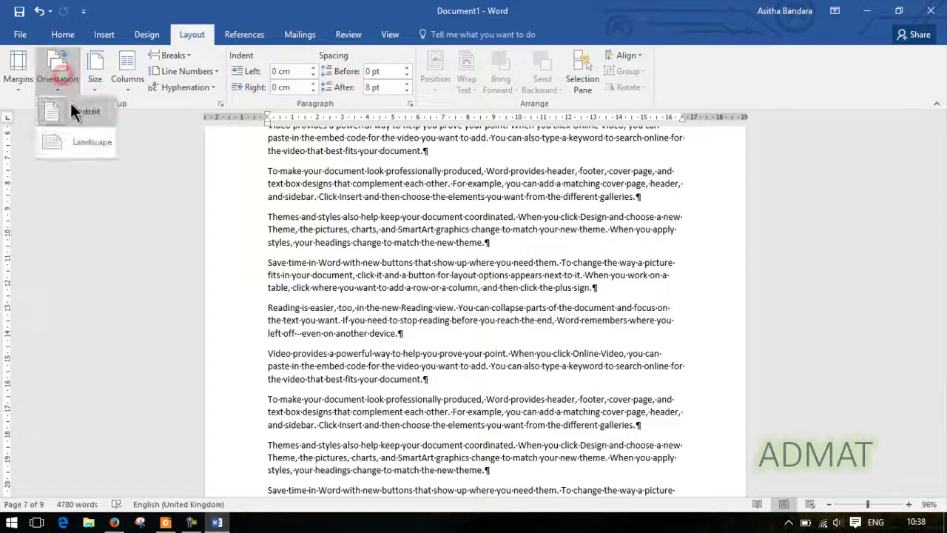
pyautogui.click(94, 142)
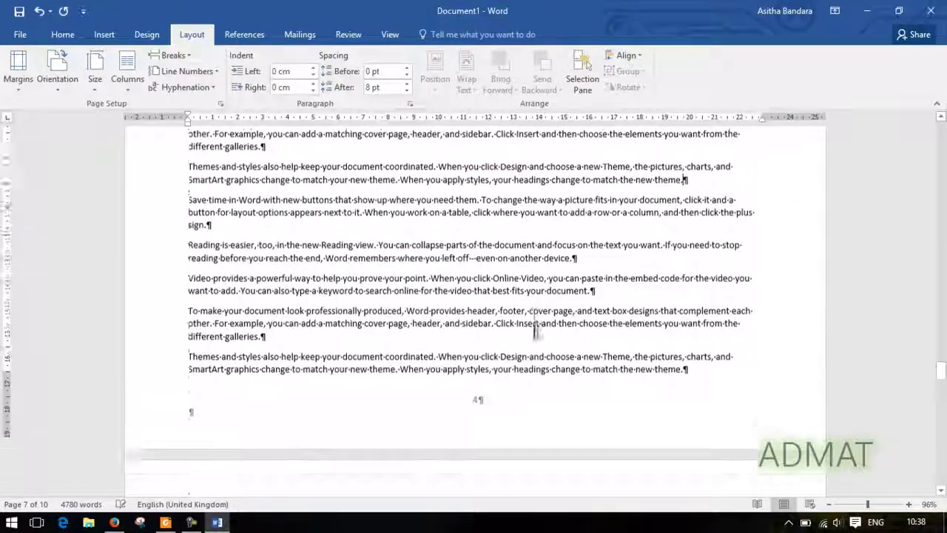